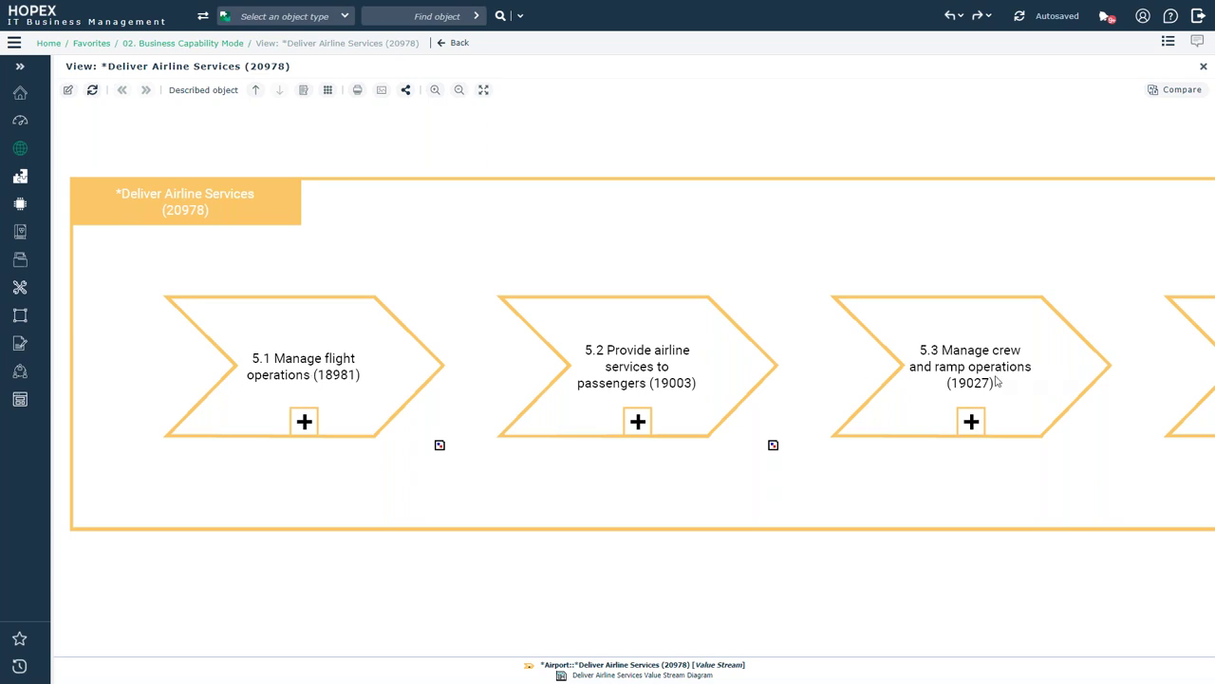
- Drill down into the 5.2 Provide airline services to passengers value stream and view the description of 5.2.2 Monitor customer transfers
{"action": "left_click", "coordinate": [665, 370]}
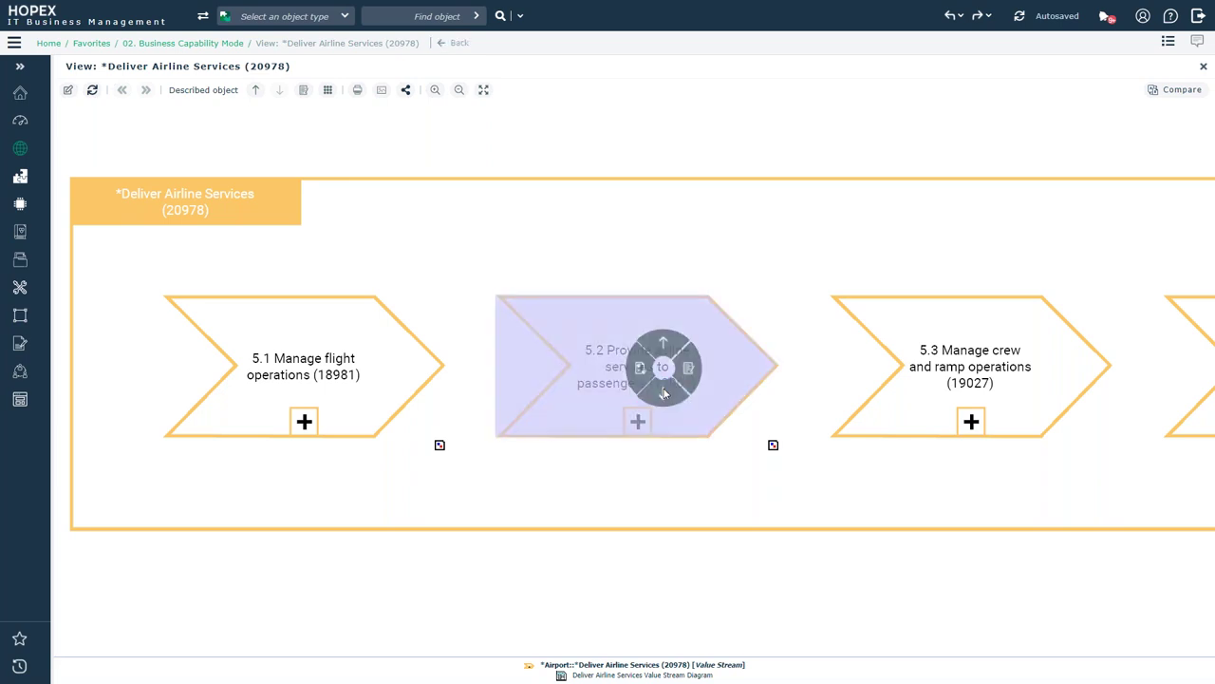
{"action": "left_click", "coordinate": [665, 392]}
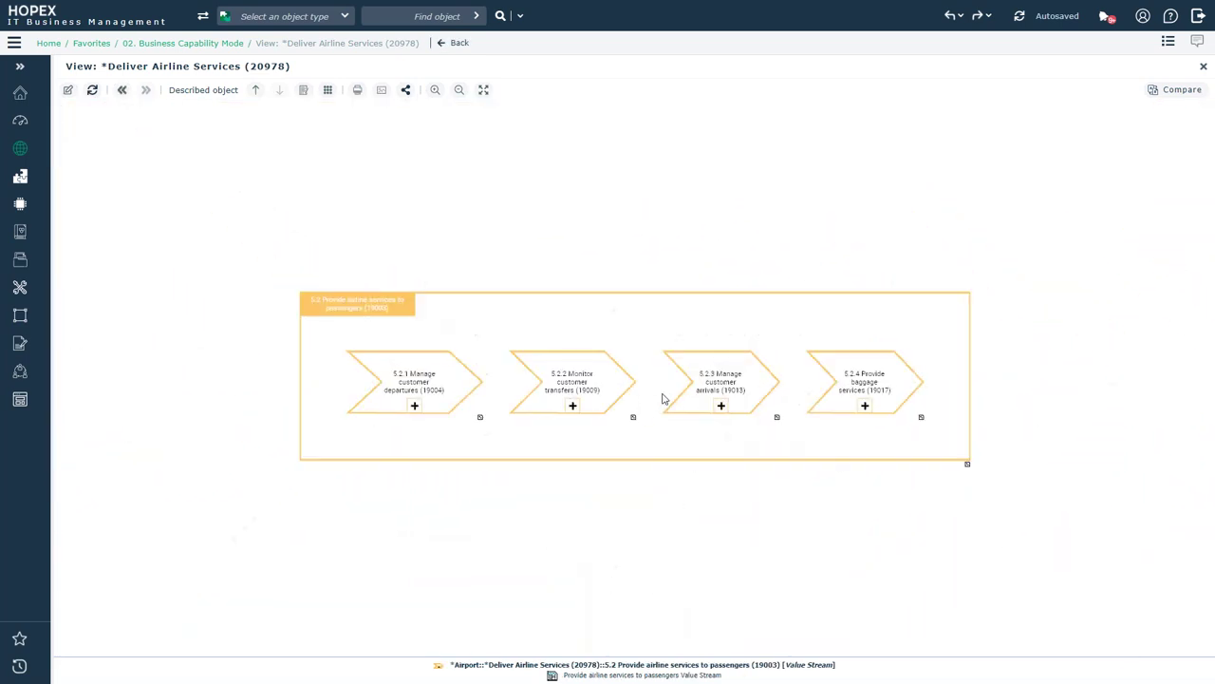
{"action": "scroll", "coordinate": [607, 416], "scroll_direction": "up", "scroll_amount": 3}
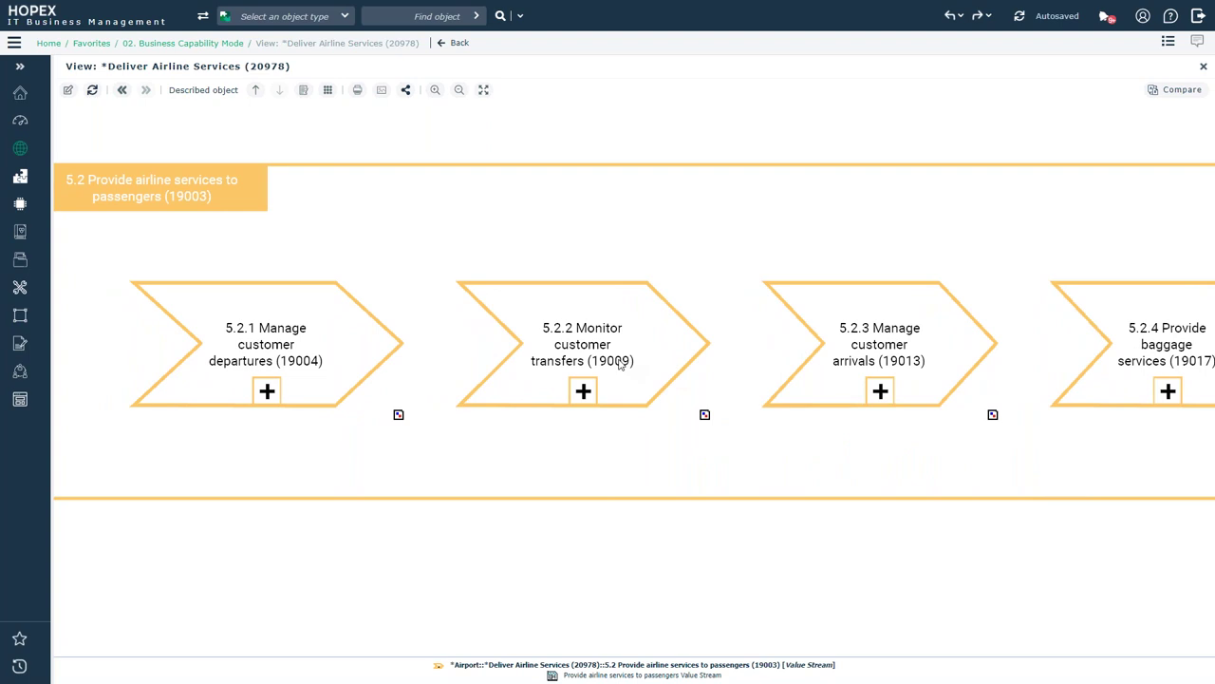
{"action": "mouse_move", "coordinate": [620, 364]}
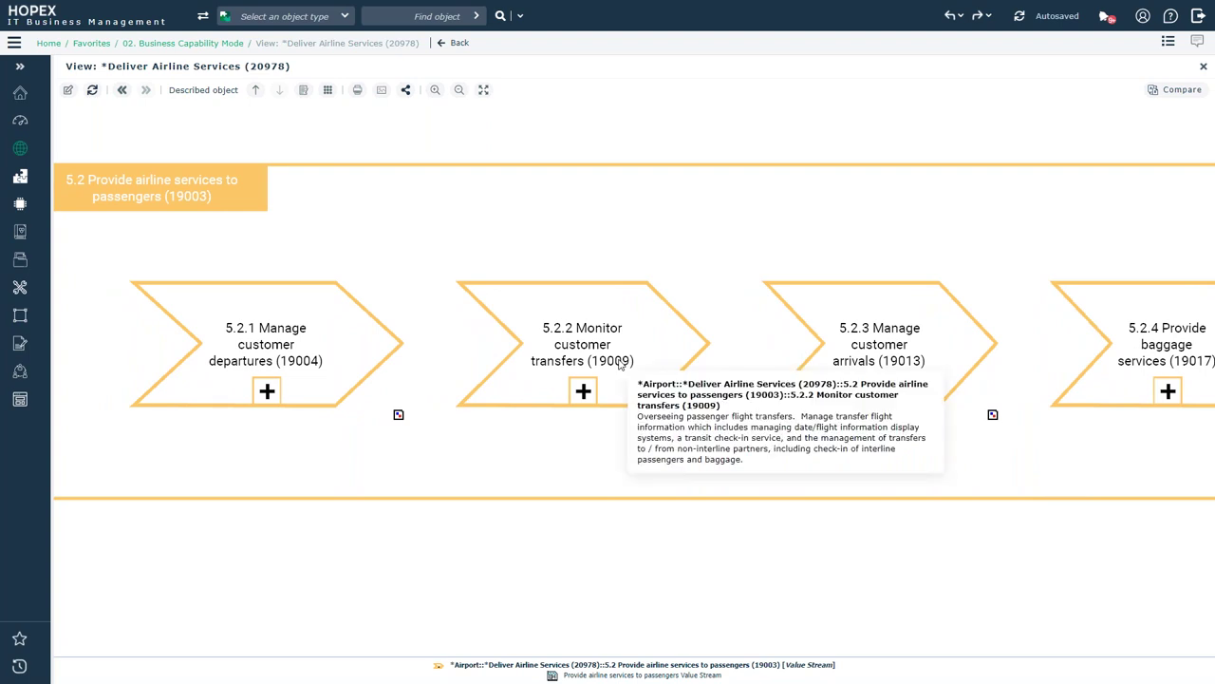
{"action": "scroll", "coordinate": [710, 402], "scroll_direction": "right", "scroll_amount": 3}
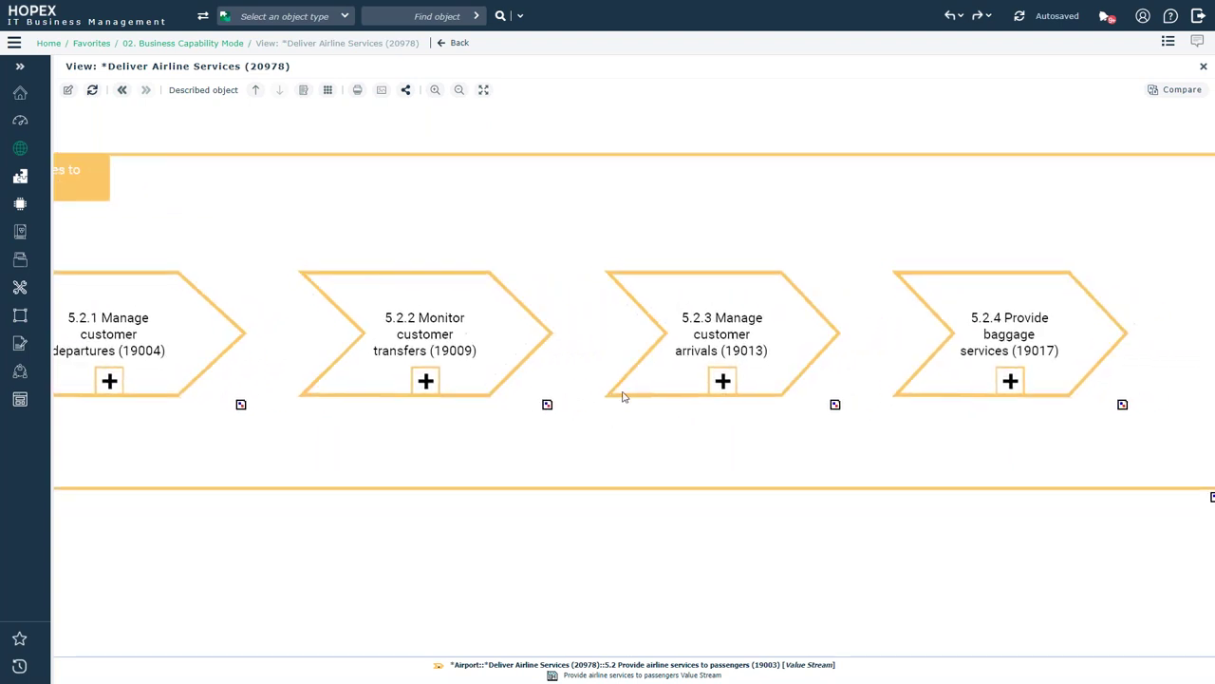
- Drill down into 5.2.4 Provide baggage services and examine the business capabilities supporting each of its stages
{"action": "left_click", "coordinate": [1038, 347]}
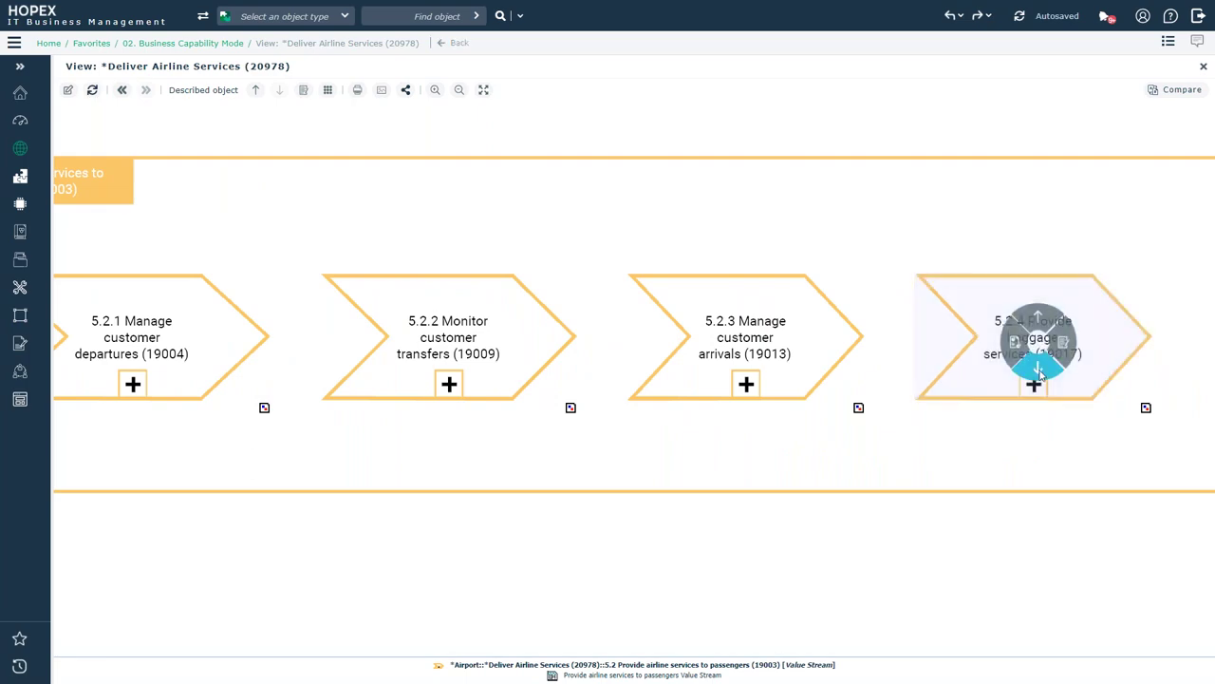
{"action": "left_click", "coordinate": [1039, 370]}
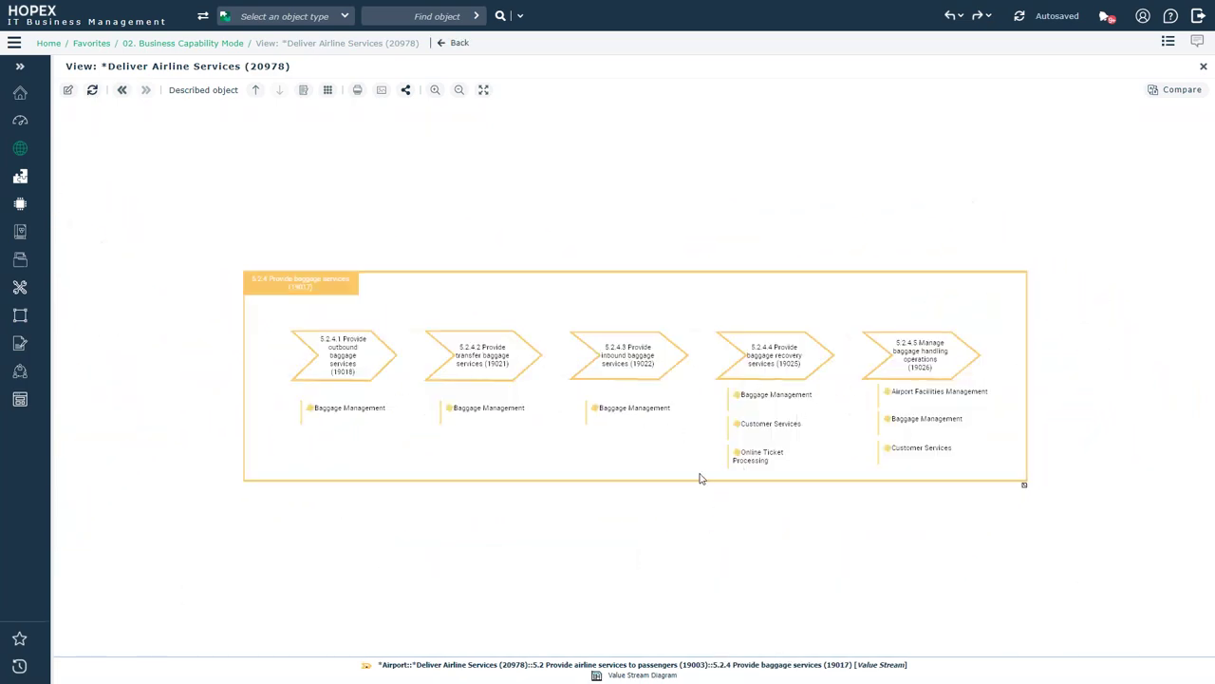
{"action": "scroll", "coordinate": [624, 428], "scroll_direction": "up", "scroll_amount": 5}
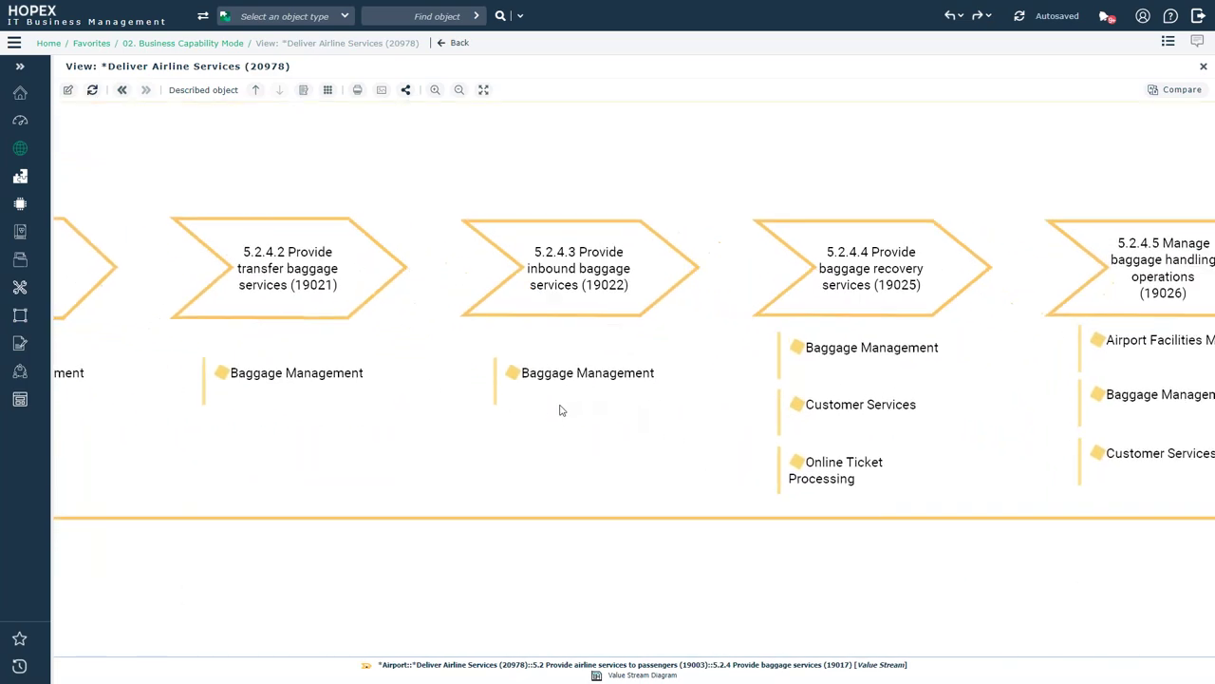
{"action": "left_click_drag", "start_coordinate": [560, 410], "coordinate": [491, 409]}
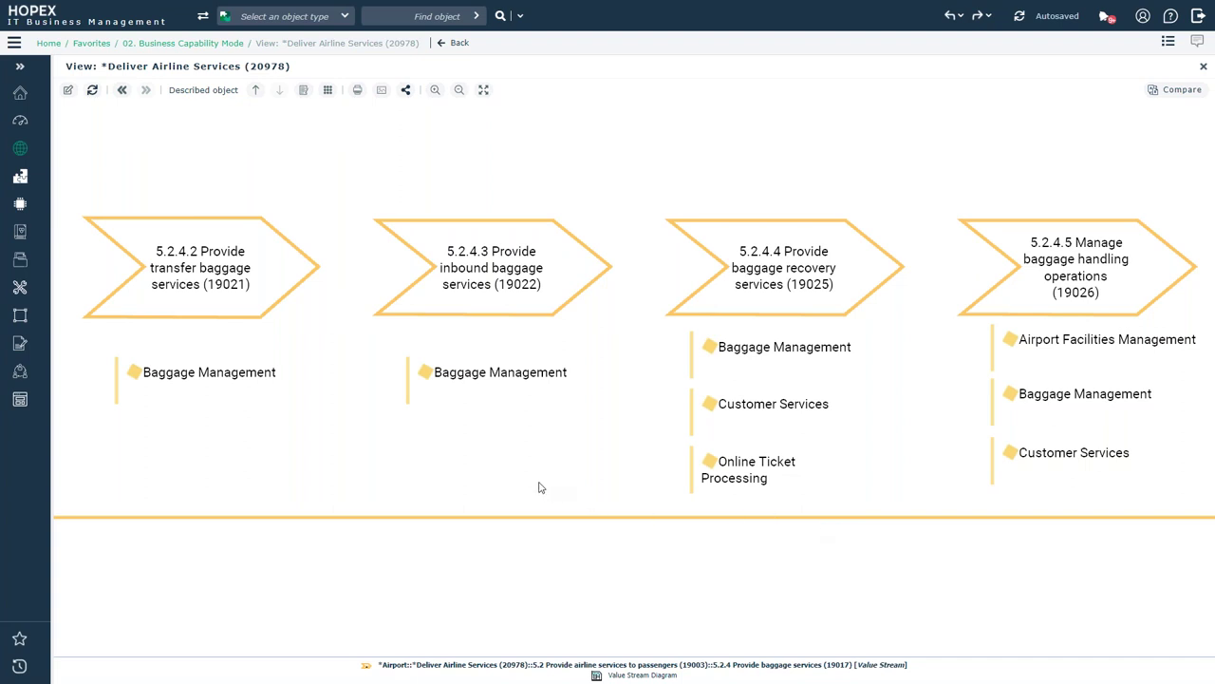
{"action": "left_click_drag", "start_coordinate": [418, 411], "coordinate": [689, 465]}
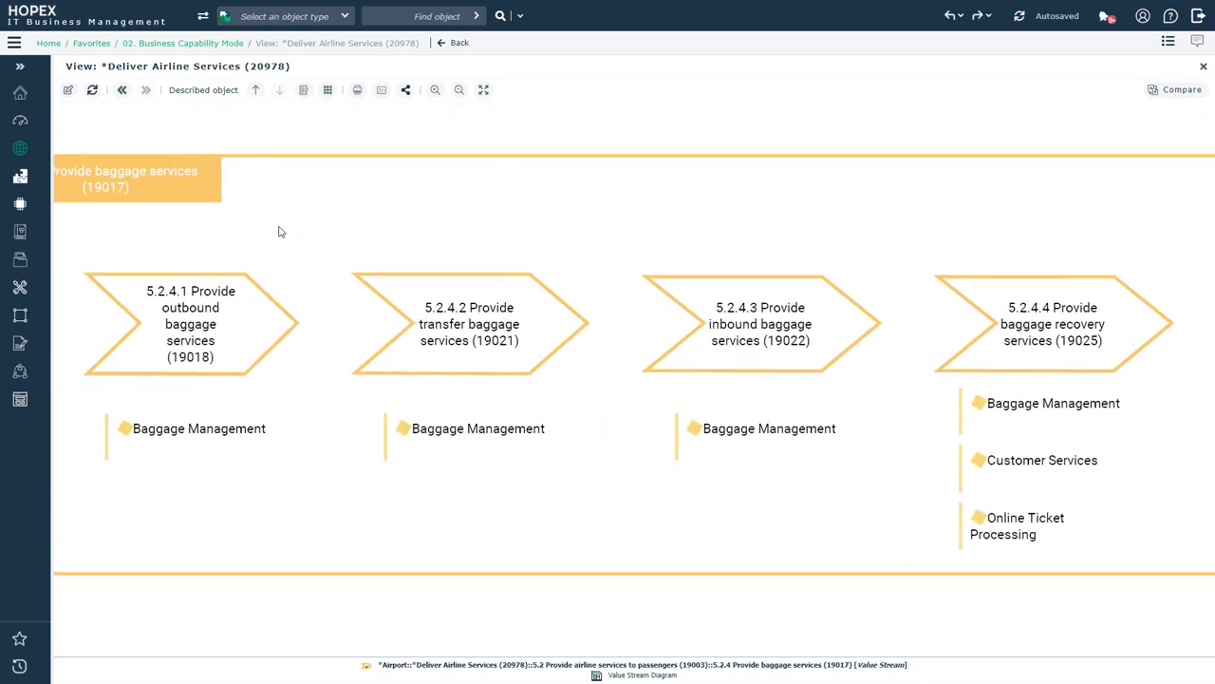
- Open the Value Stream Map Synthesis report of 5.2.4 Provide baggage services and inspect the elements under the outbound stage's Baggage Management, then collapse them
{"action": "left_click", "coordinate": [126, 183]}
{"action": "left_click", "coordinate": [149, 187]}
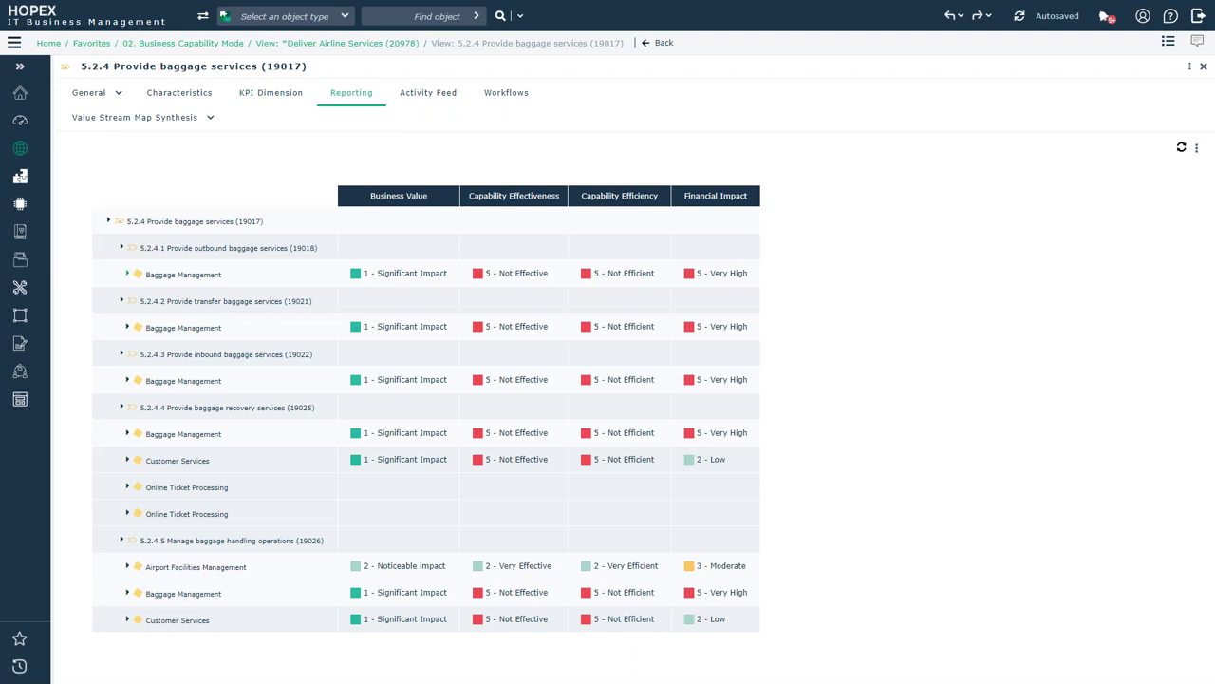
{"action": "left_click", "coordinate": [127, 273]}
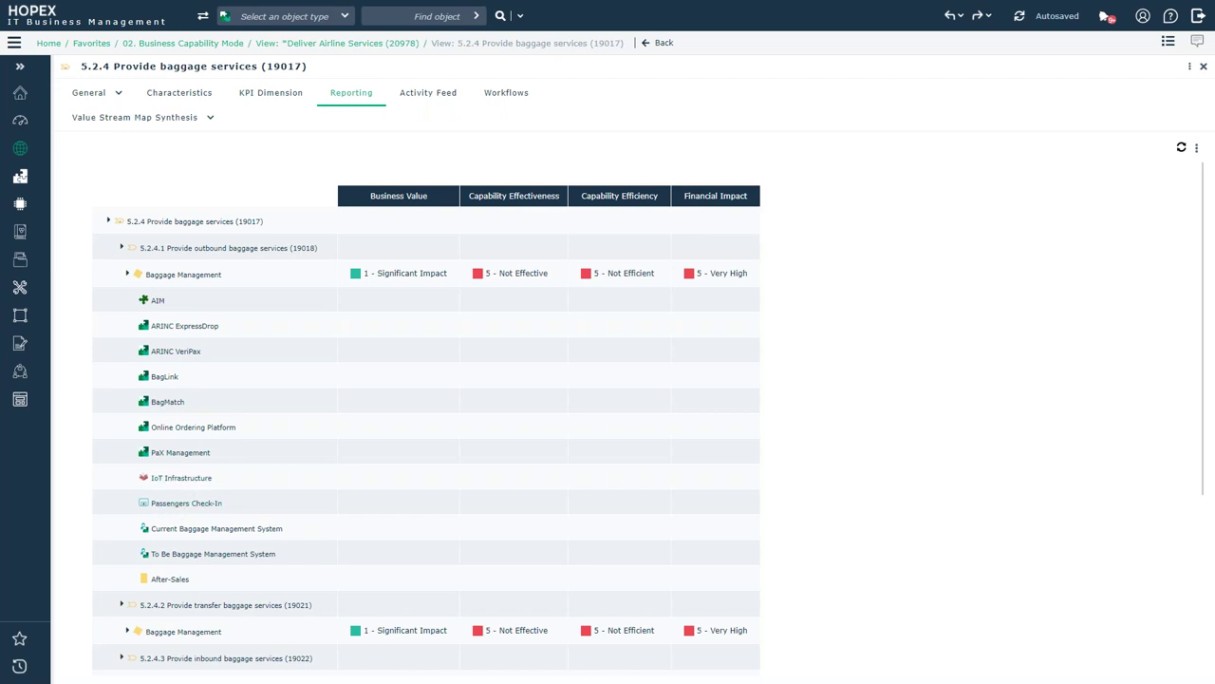
{"action": "left_click", "coordinate": [129, 275]}
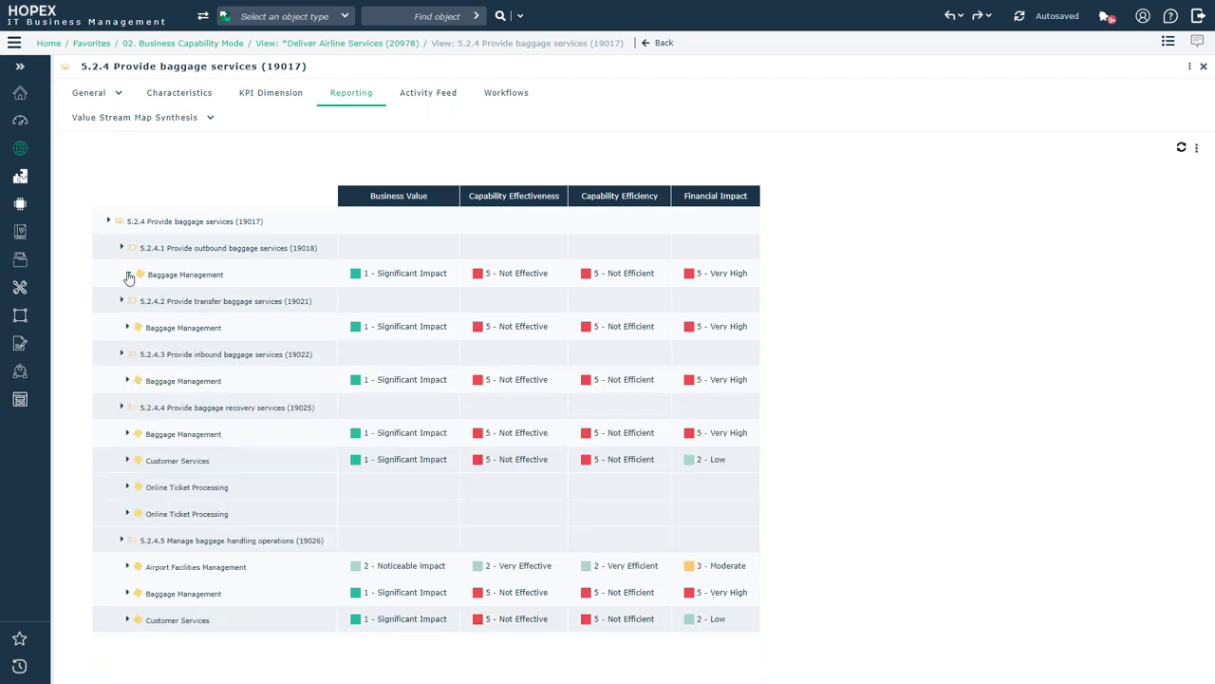
- Expand the first Online Ticket Processing capability under 5.2.4.4 Provide baggage recovery services and open the AirportMega.com application's properties
{"action": "left_click", "coordinate": [129, 487]}
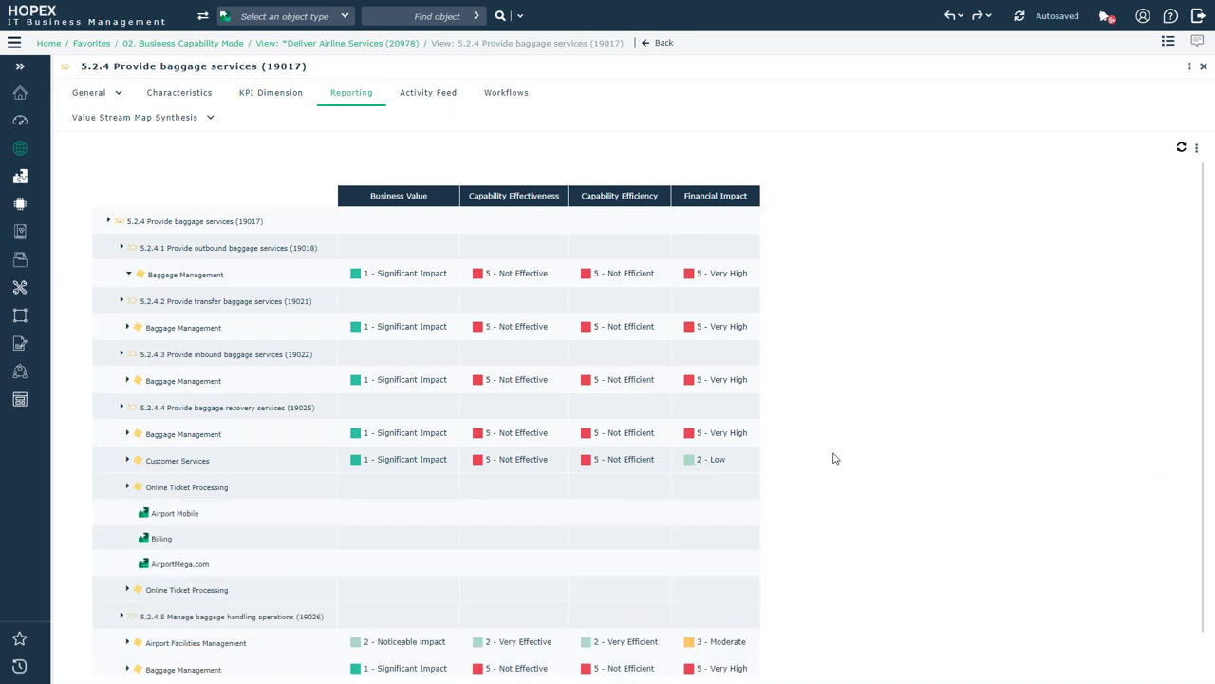
{"action": "right_click", "coordinate": [190, 570]}
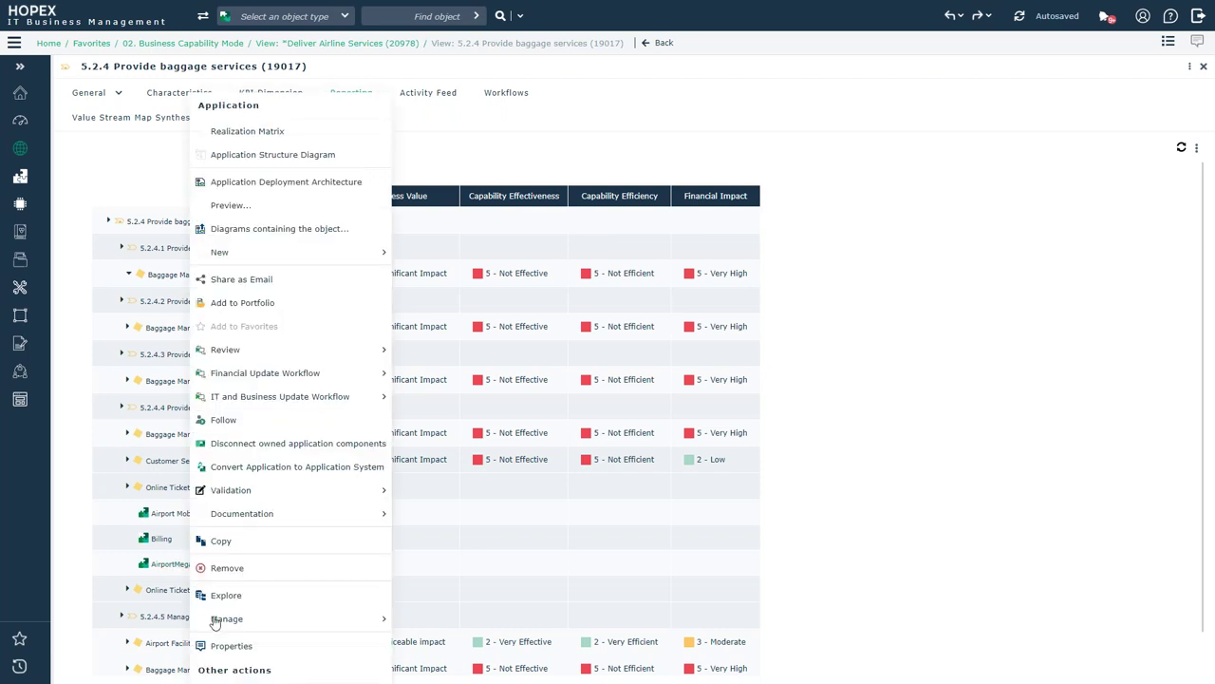
{"action": "left_click", "coordinate": [227, 645]}
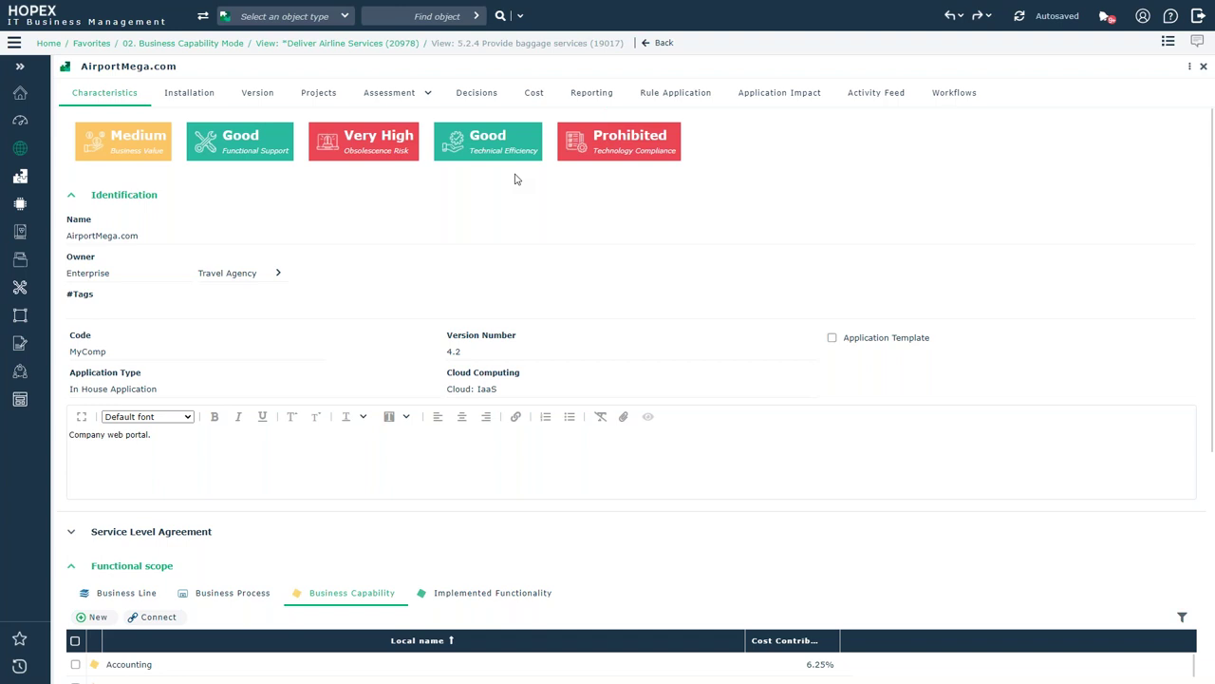
- Preview the AirportMega.com application's diagrams in a maximized window and open its Application Structure Diagram
{"action": "left_click", "coordinate": [1188, 69]}
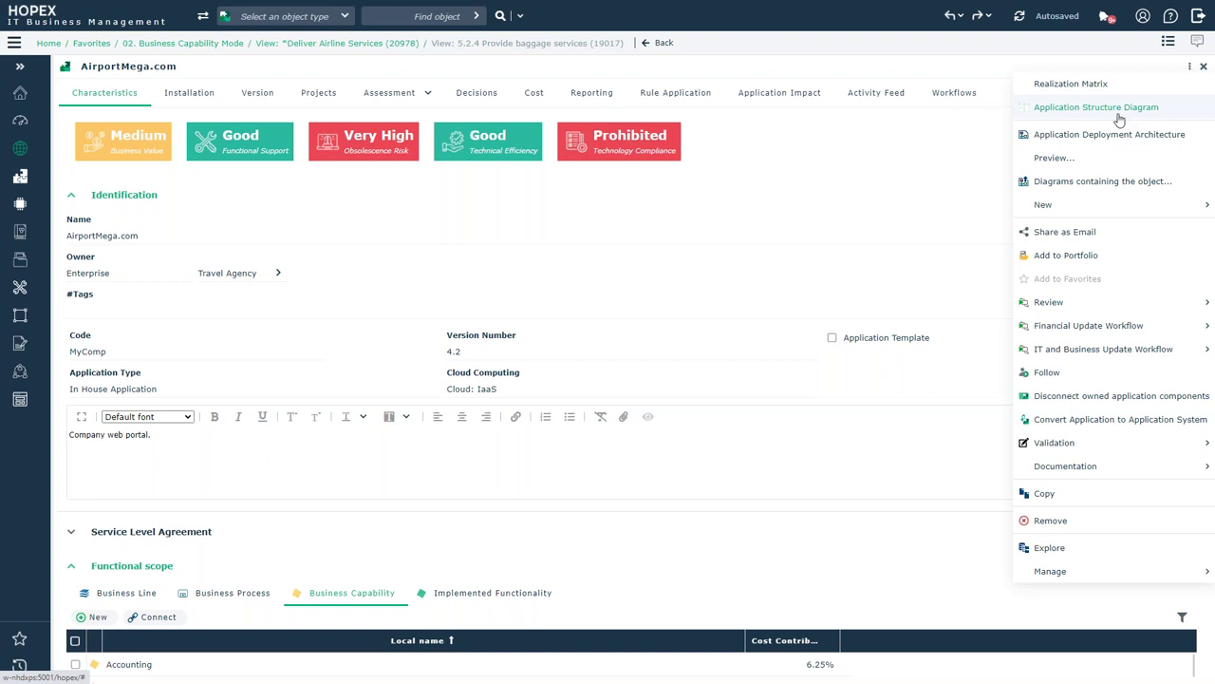
{"action": "left_click", "coordinate": [1053, 158]}
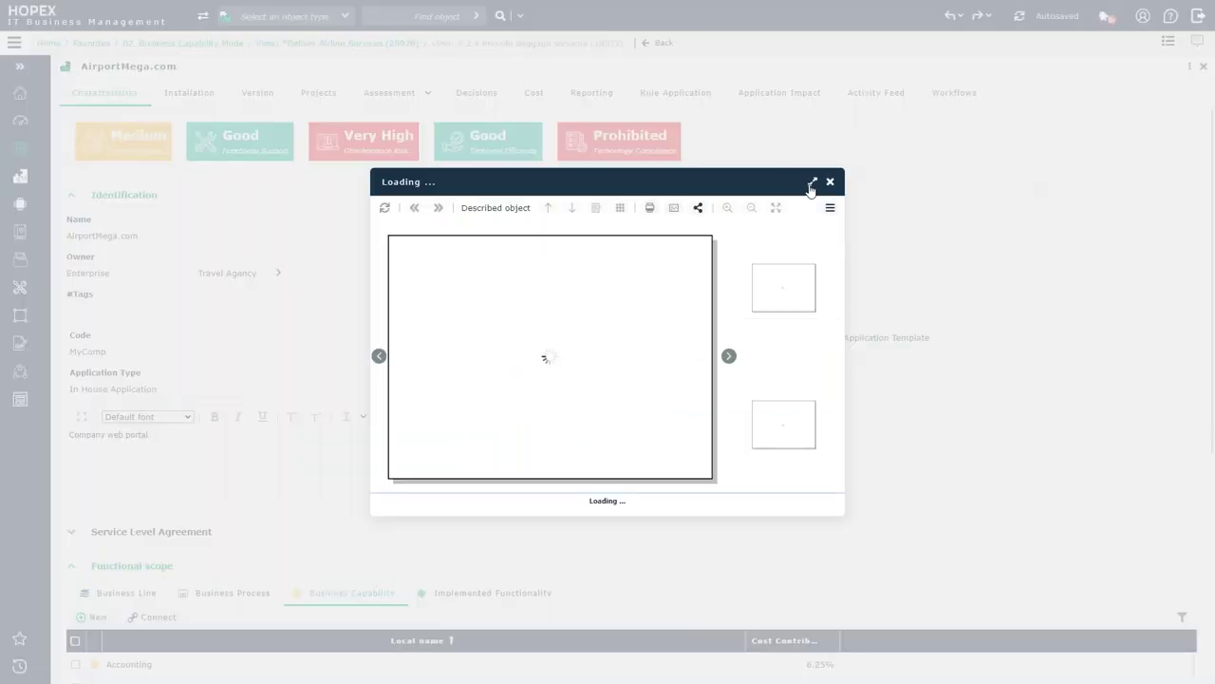
{"action": "left_click", "coordinate": [812, 182]}
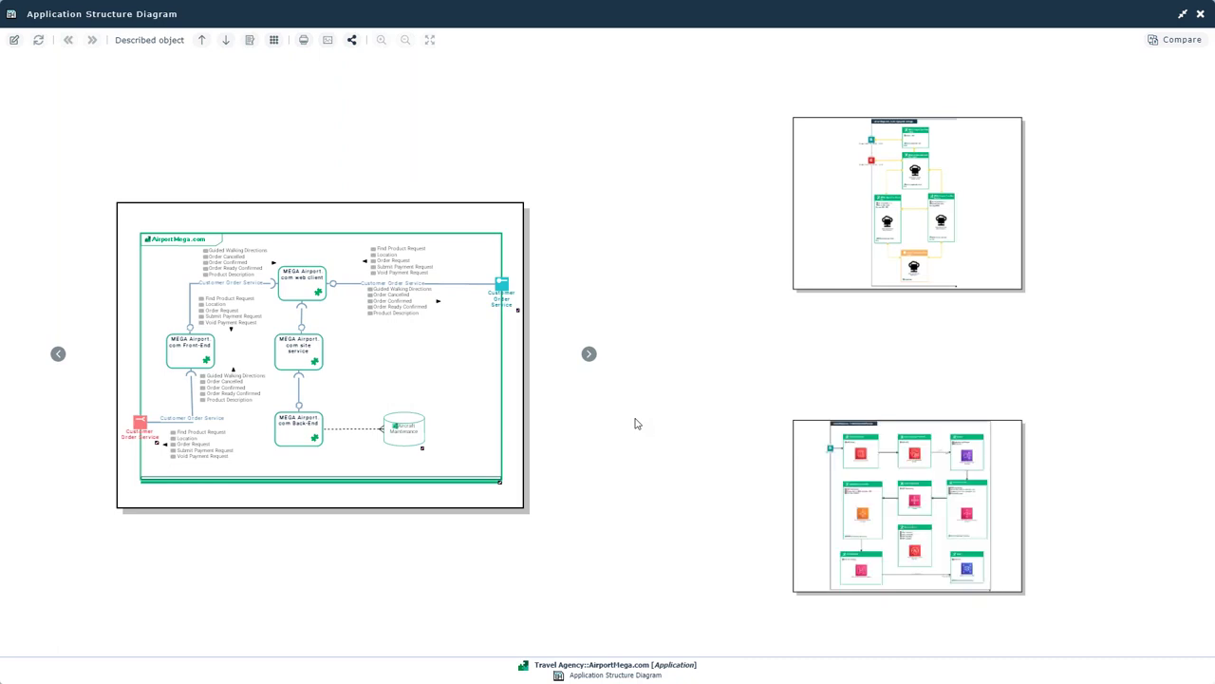
{"action": "left_click", "coordinate": [401, 357]}
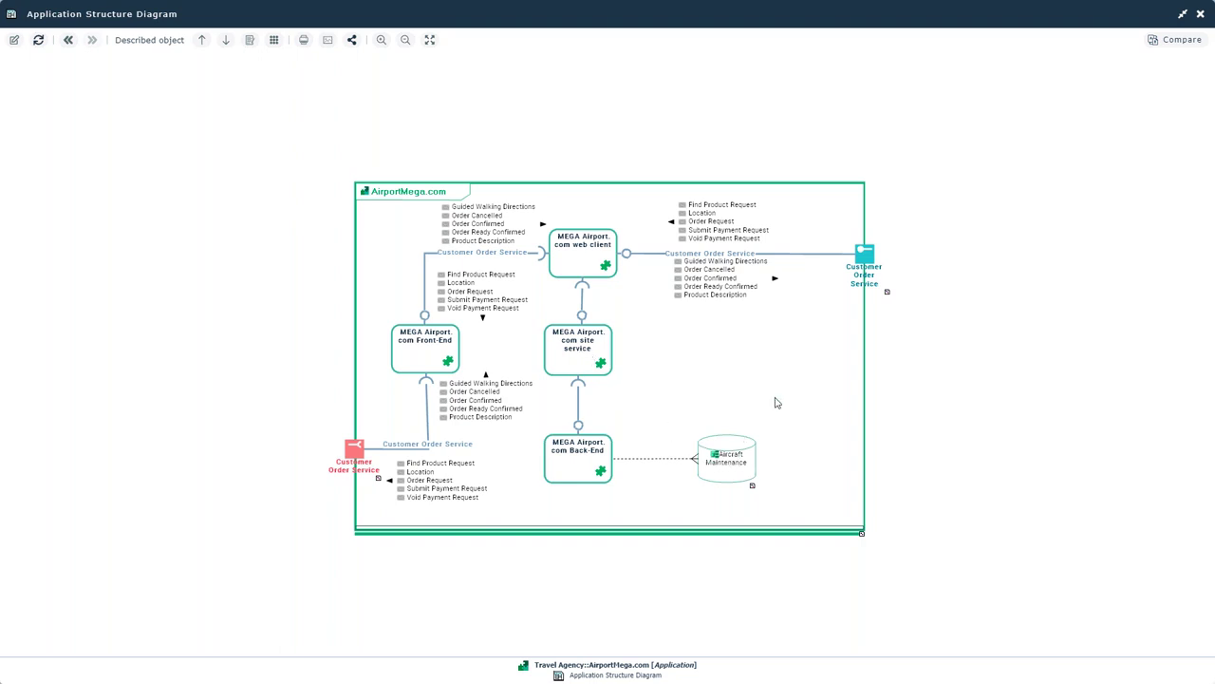
{"action": "mouse_move", "coordinate": [769, 403]}
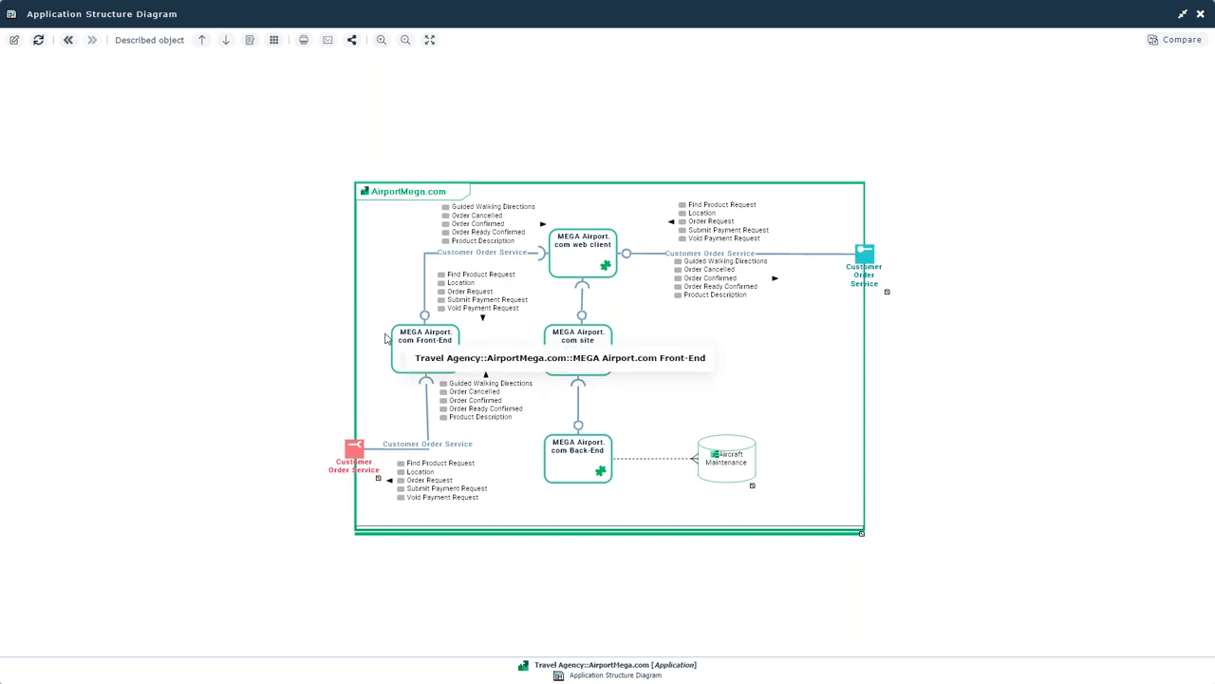
- Drill down from the AirportMega.com application into the Technical Architecture Diagram of its As-Is Deployable Package and examine it closely
{"action": "left_click", "coordinate": [407, 196]}
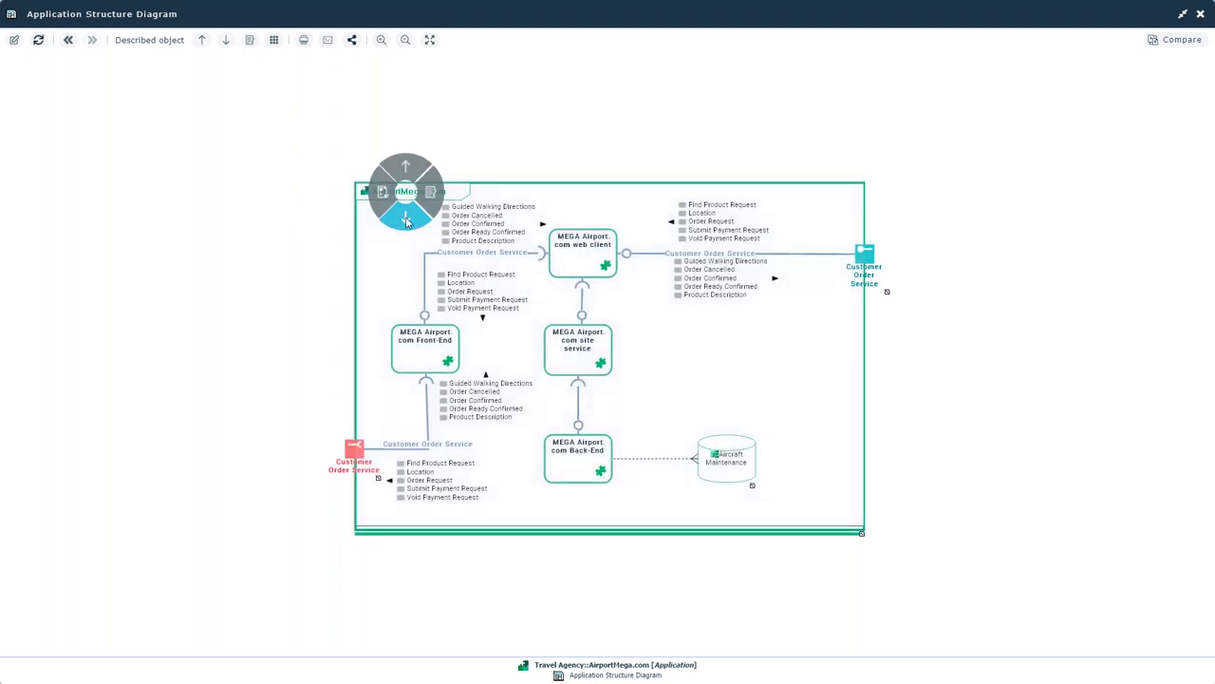
{"action": "left_click", "coordinate": [407, 221]}
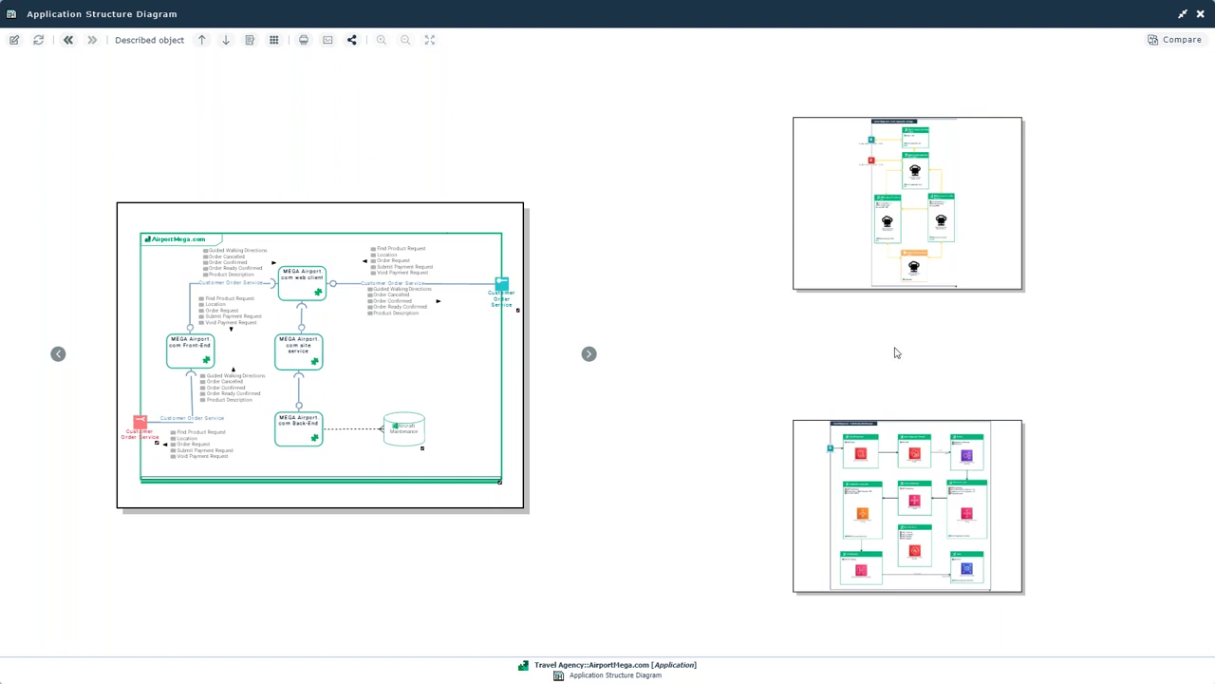
{"action": "left_click", "coordinate": [934, 244]}
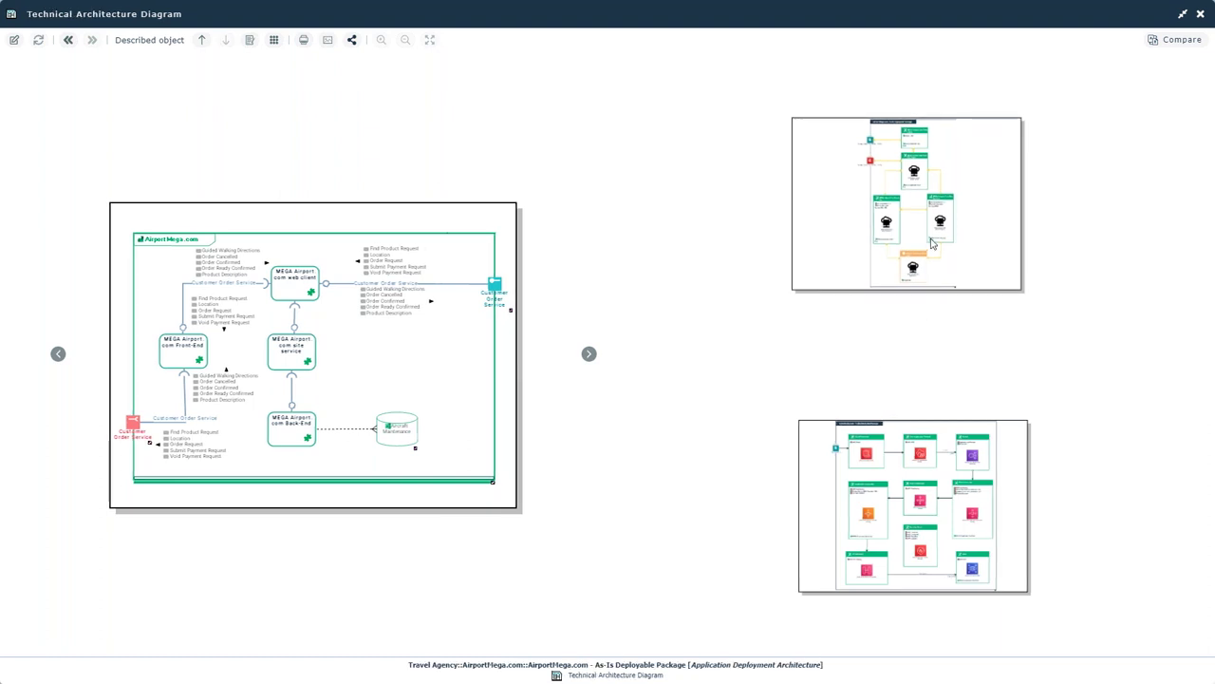
{"action": "scroll", "coordinate": [618, 415], "scroll_direction": "up", "scroll_amount": 3}
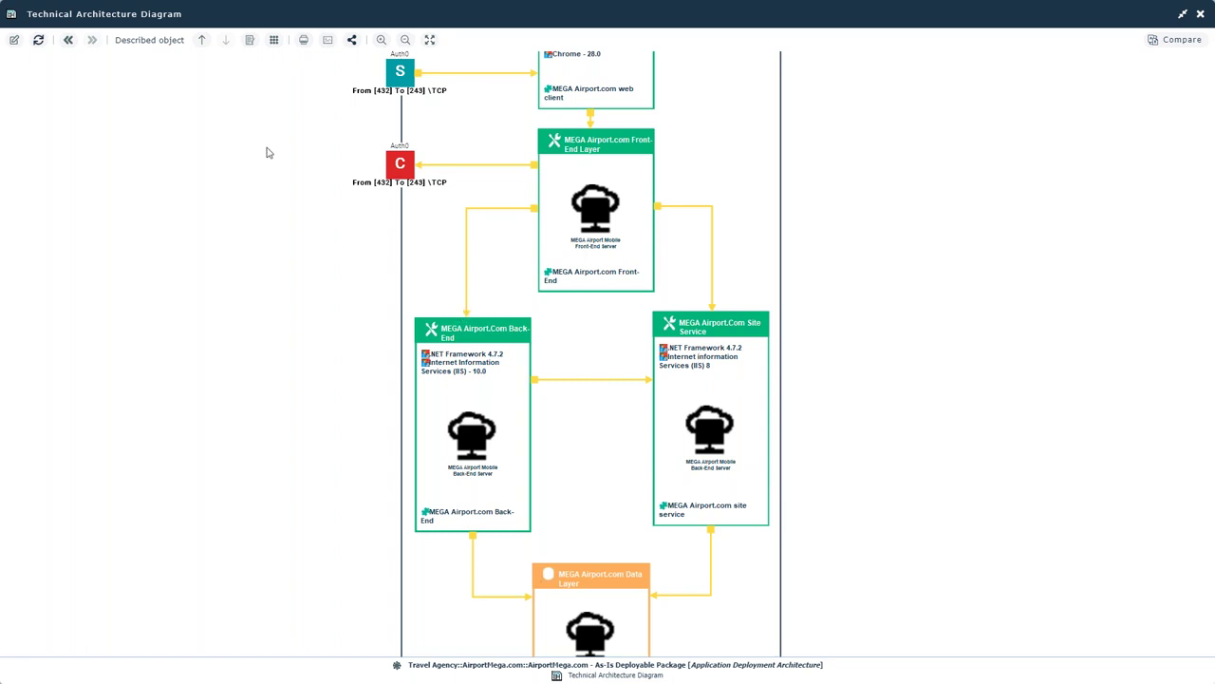
- Return to the diagram overview, examine the Application Technical Architecture Diagram of the To-Be Deployable Package, and close the preview
{"action": "left_click", "coordinate": [68, 42]}
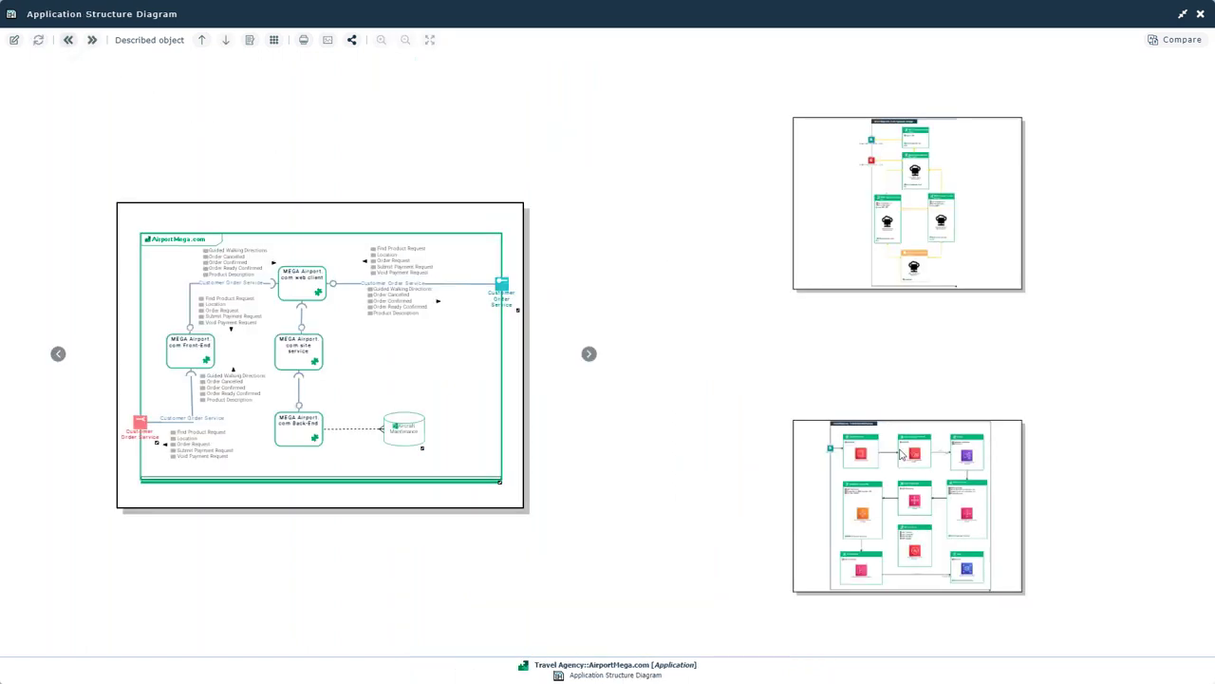
{"action": "left_click", "coordinate": [861, 472]}
{"action": "scroll", "coordinate": [603, 304], "scroll_direction": "up", "scroll_amount": 5}
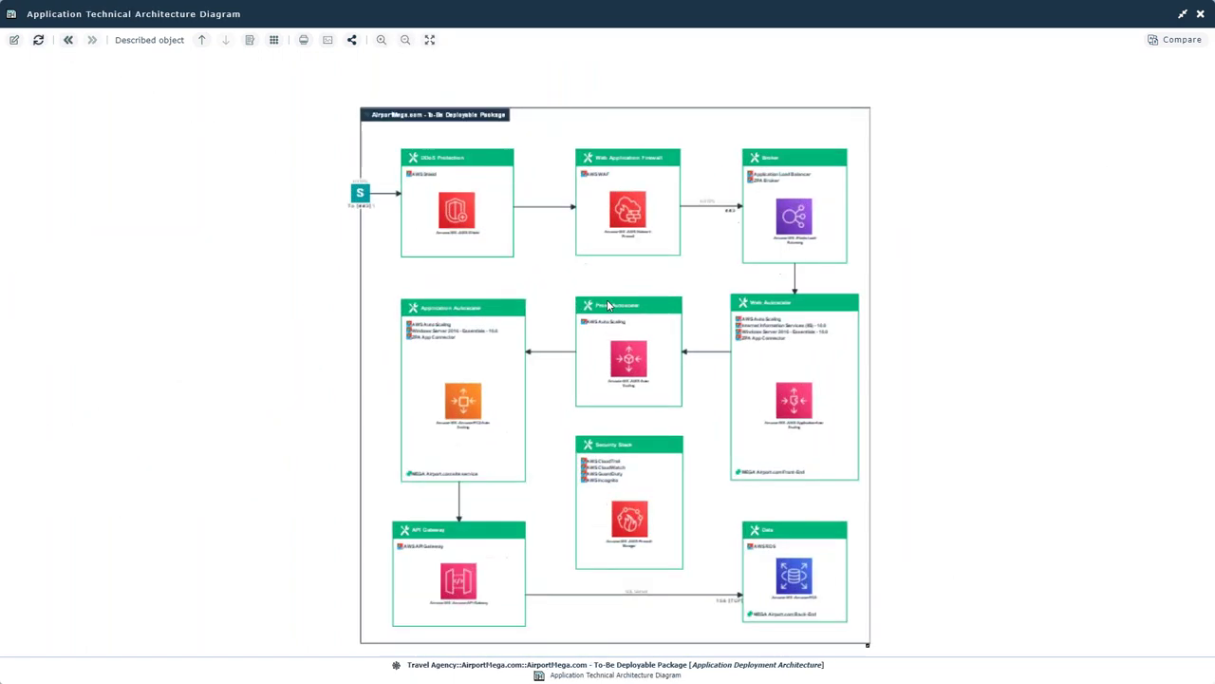
{"action": "left_click_drag", "start_coordinate": [596, 312], "coordinate": [570, 314]}
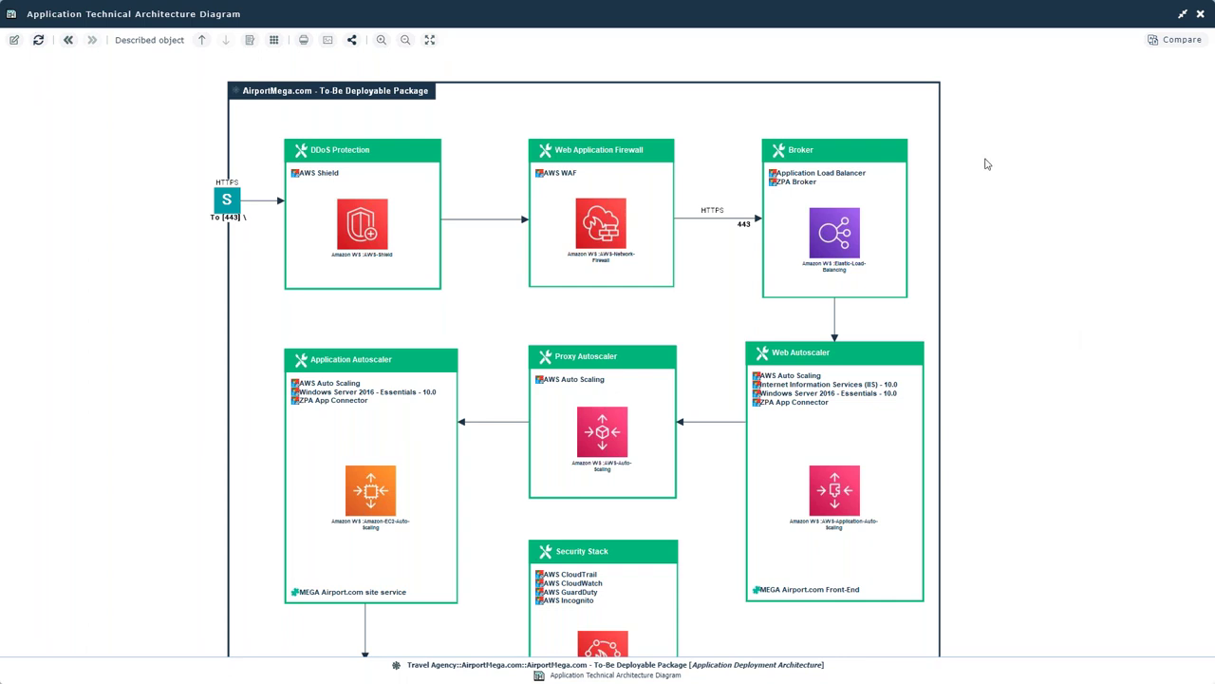
{"action": "left_click", "coordinate": [1200, 14]}
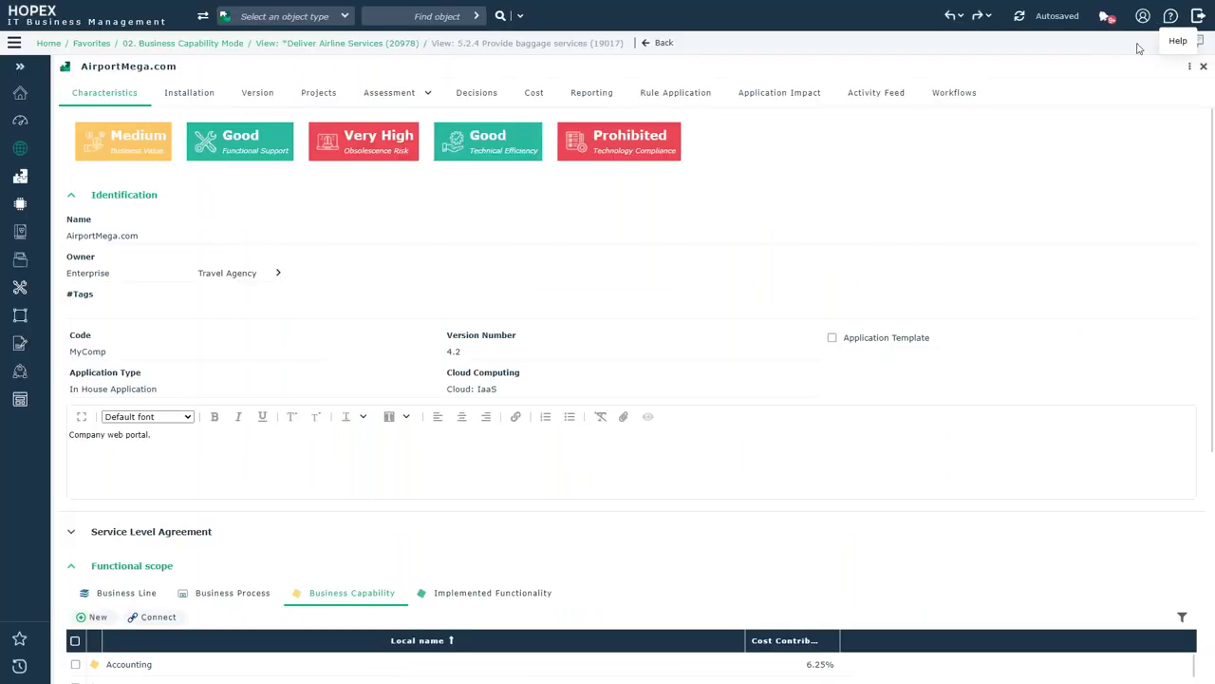
- Open the Customer Satisfaction Improvement - Candidates + Ongoing Projects Portfolio from the shared favorites and hide the favorites tree
{"action": "left_click", "coordinate": [91, 43]}
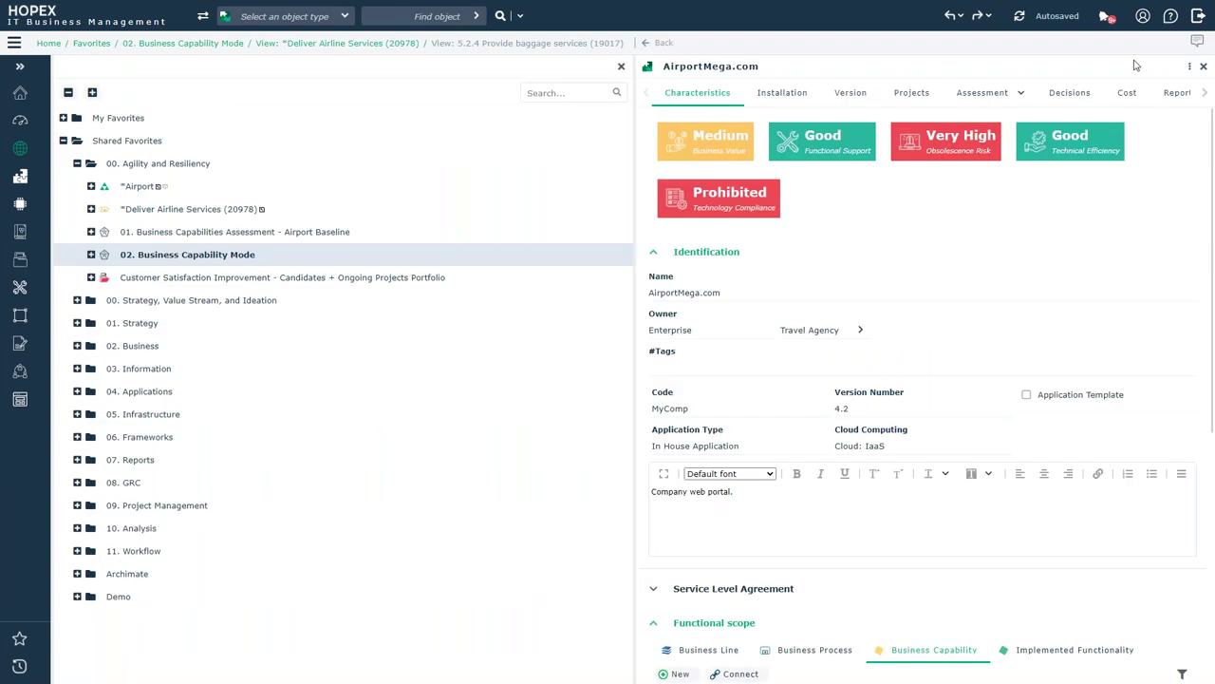
{"action": "left_click", "coordinate": [217, 278]}
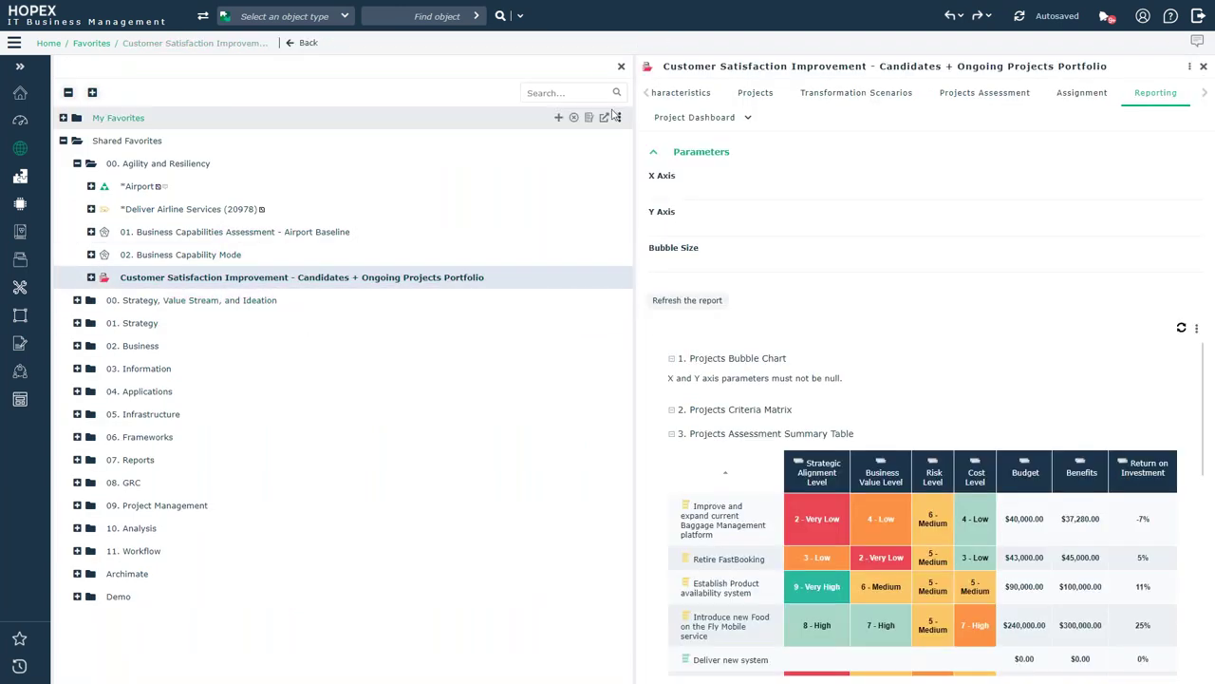
{"action": "left_click", "coordinate": [621, 66]}
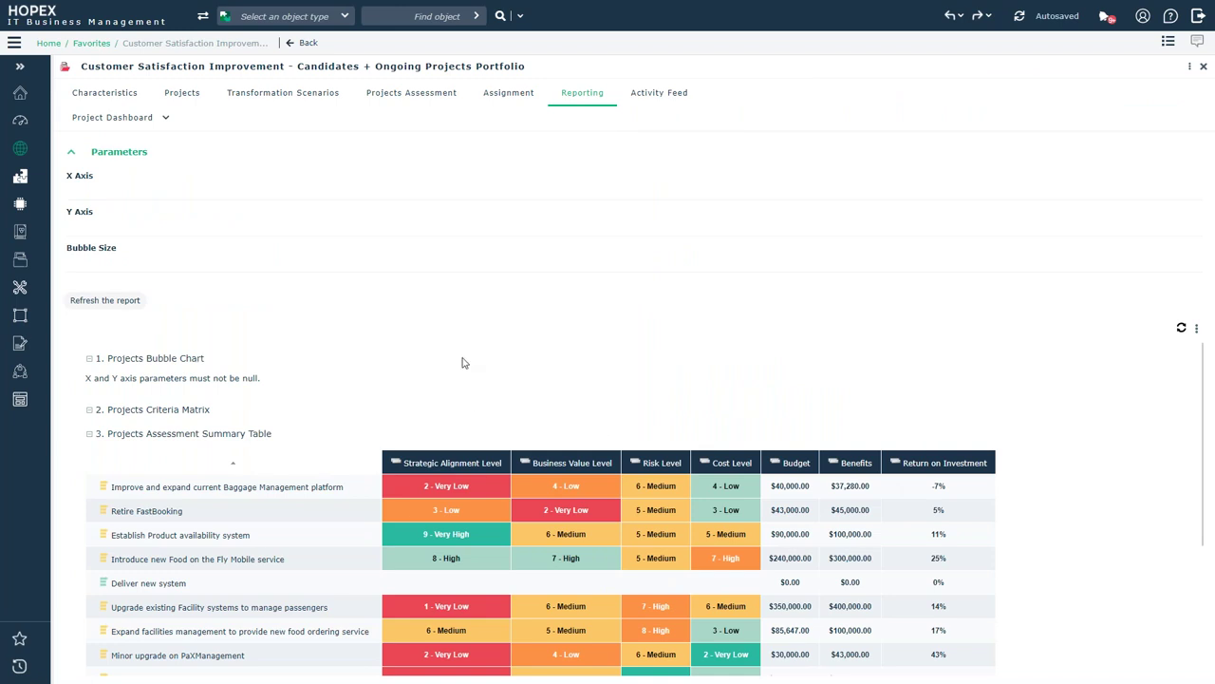
- Review the portfolio's Projects Assessment Summary Table and switch its report to Project RoadMap
{"action": "scroll", "coordinate": [366, 361], "scroll_direction": "down", "scroll_amount": 1}
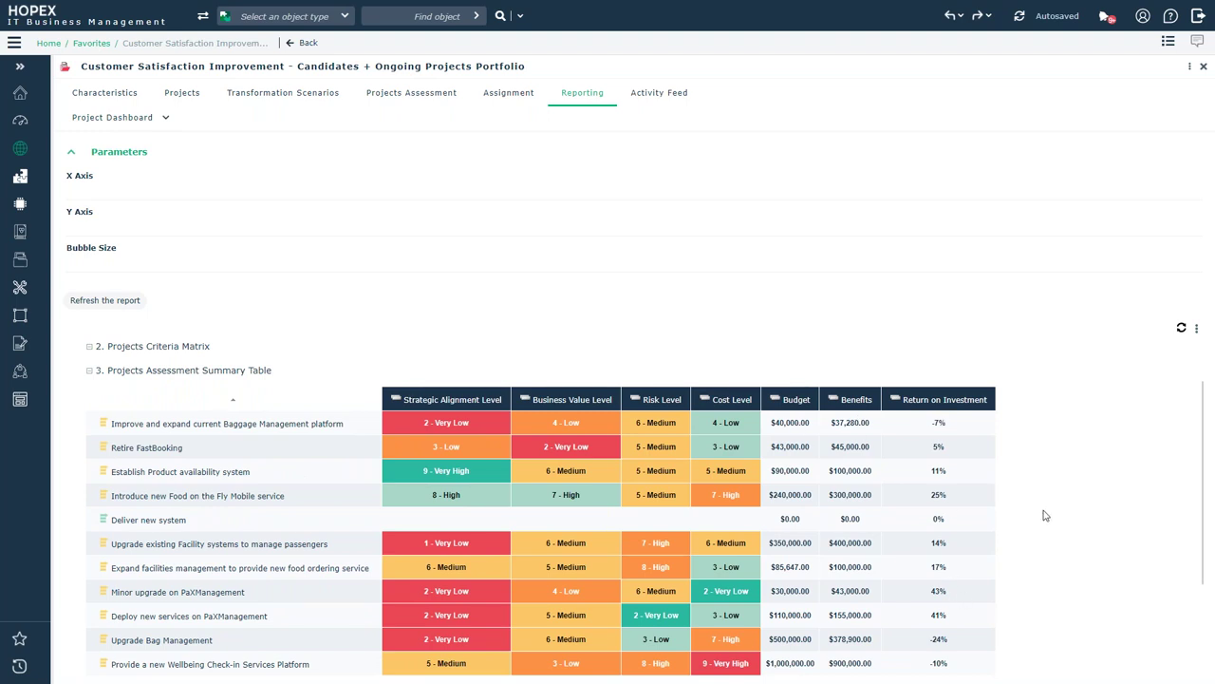
{"action": "left_click", "coordinate": [151, 121]}
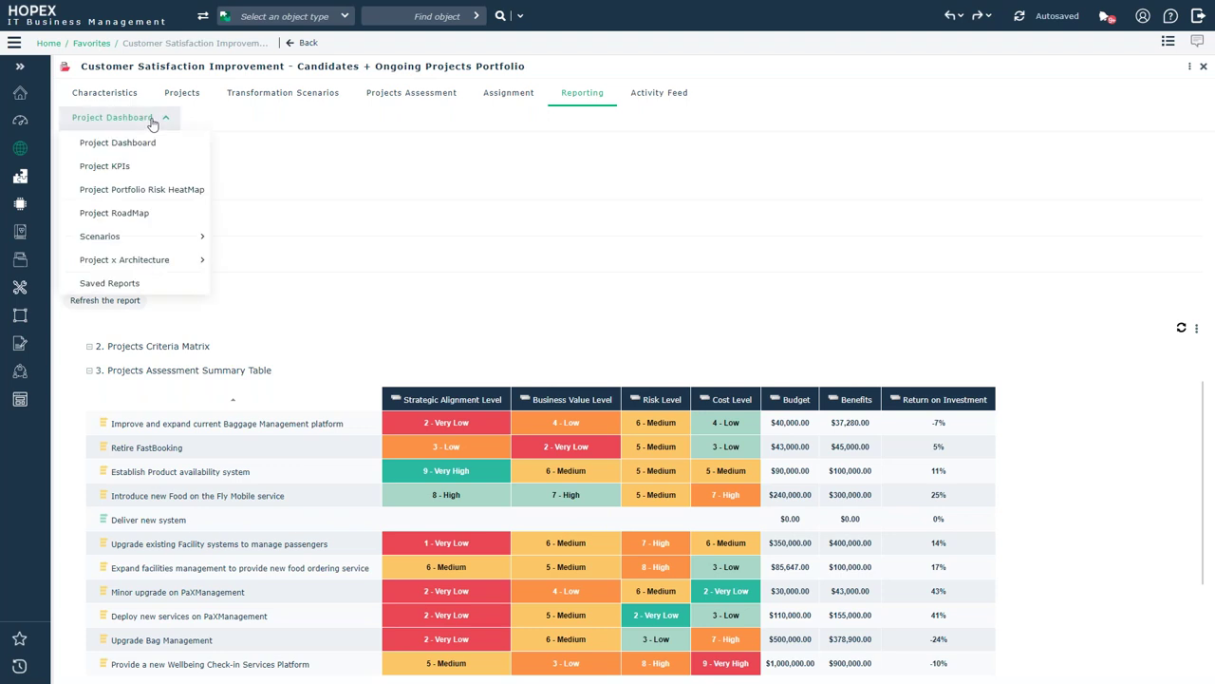
{"action": "left_click", "coordinate": [114, 213]}
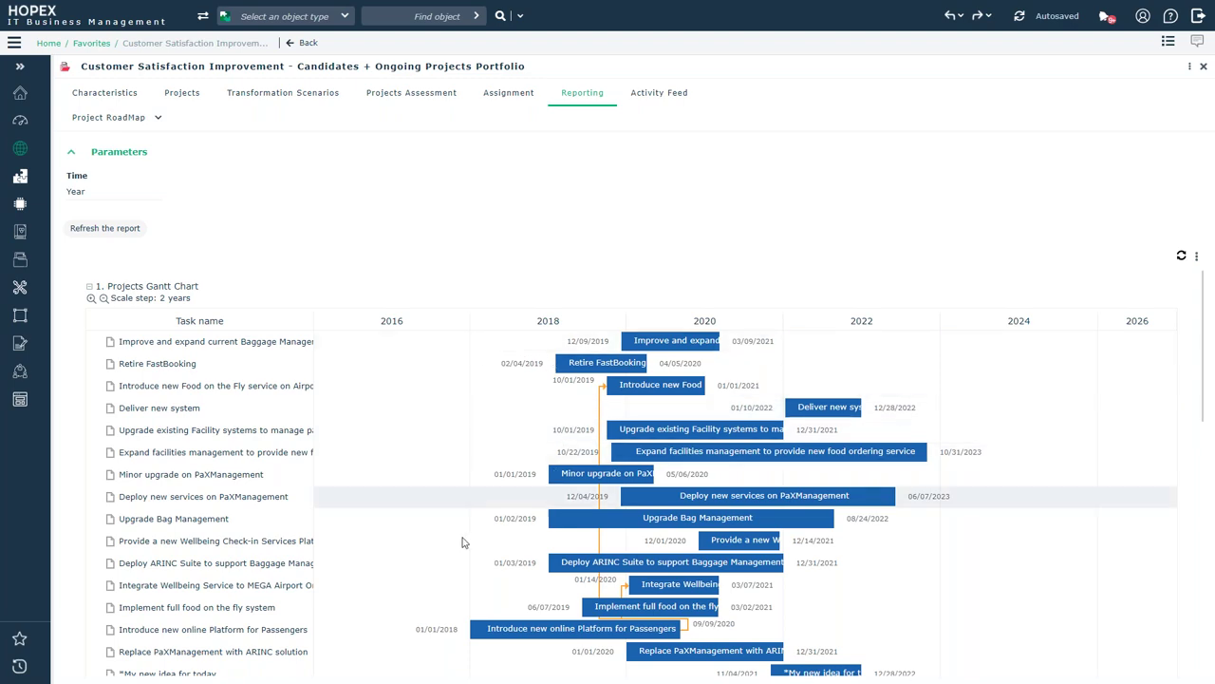
- Review the Project RoadMap report's Projects Gantt Chart and its Projects Deliverables Roadmap with dependencies, status and planned end dates
{"action": "scroll", "coordinate": [444, 438], "scroll_direction": "down", "scroll_amount": 1}
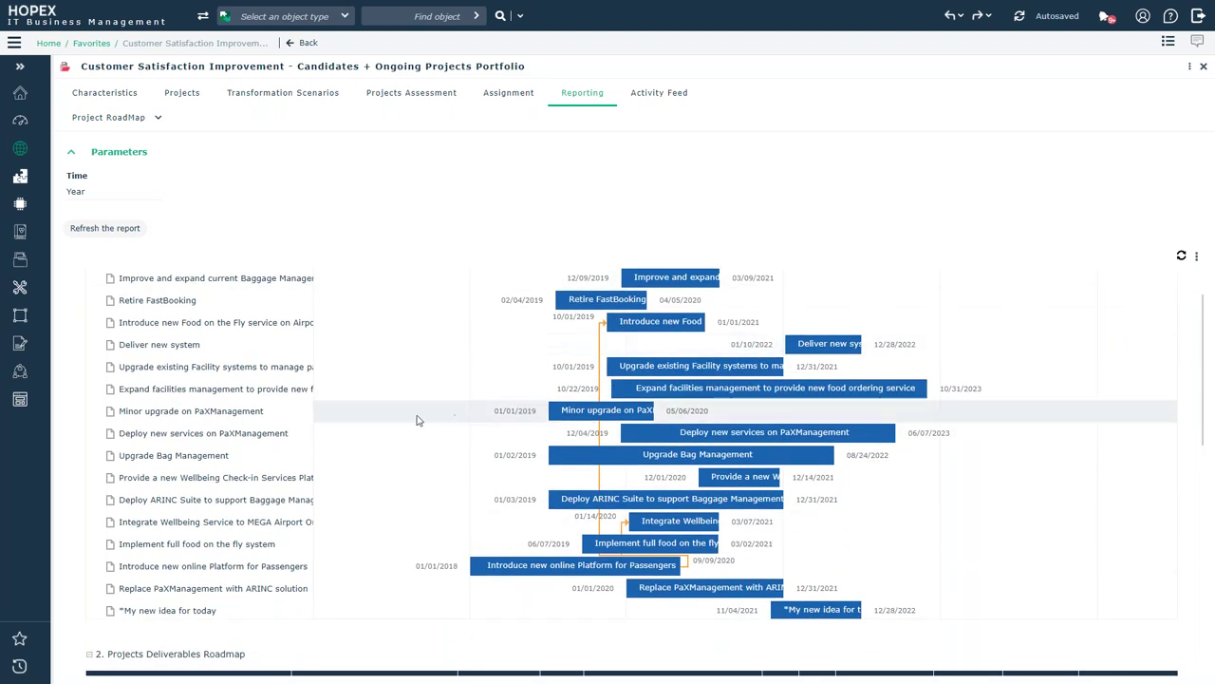
{"action": "scroll", "coordinate": [415, 419], "scroll_direction": "down", "scroll_amount": 6}
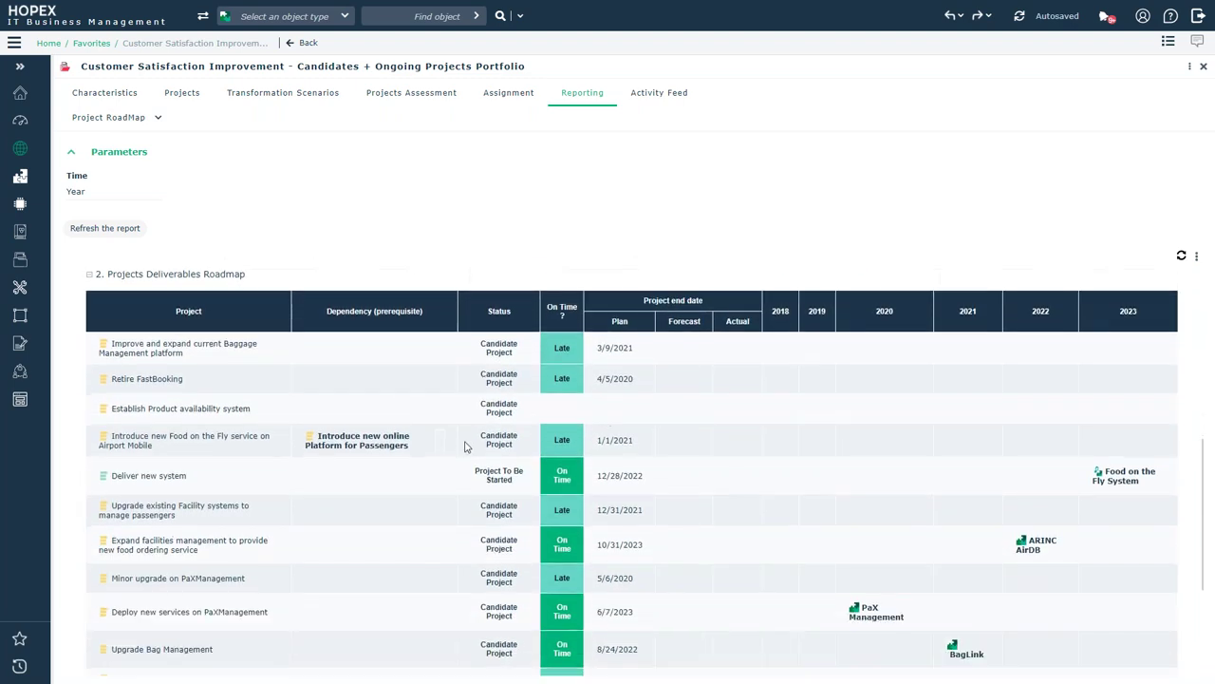
{"action": "scroll", "coordinate": [752, 441], "scroll_direction": "down", "scroll_amount": 1}
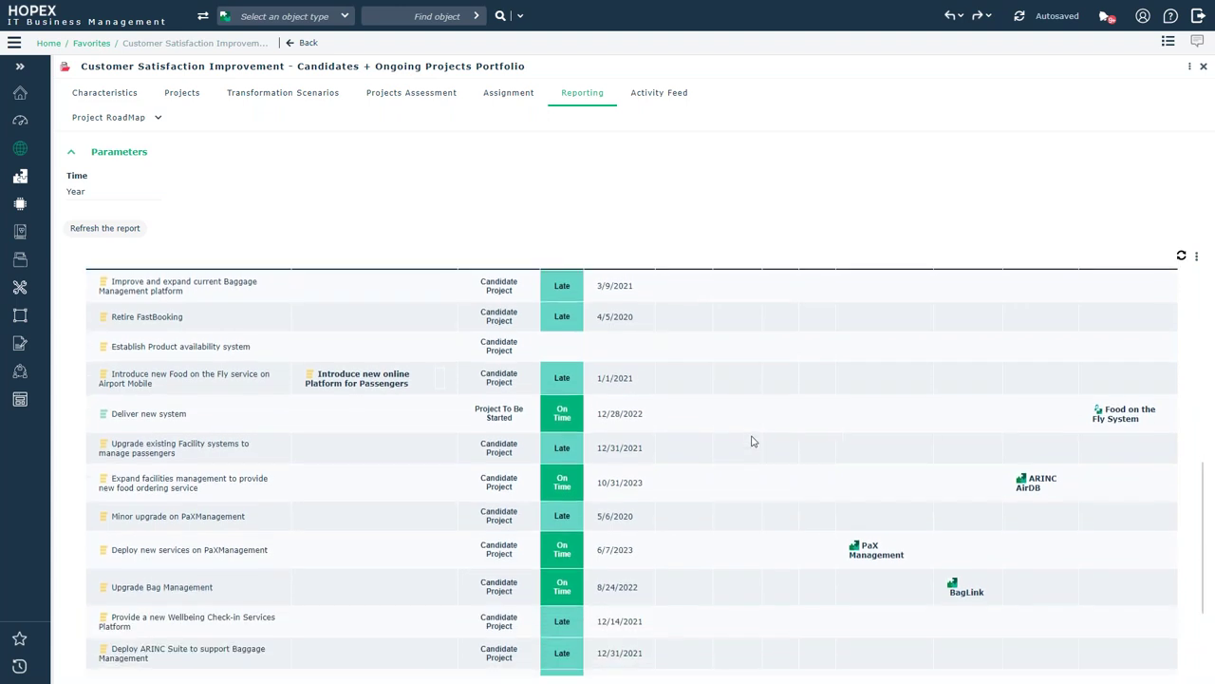
{"action": "scroll", "coordinate": [750, 441], "scroll_direction": "up", "scroll_amount": 1}
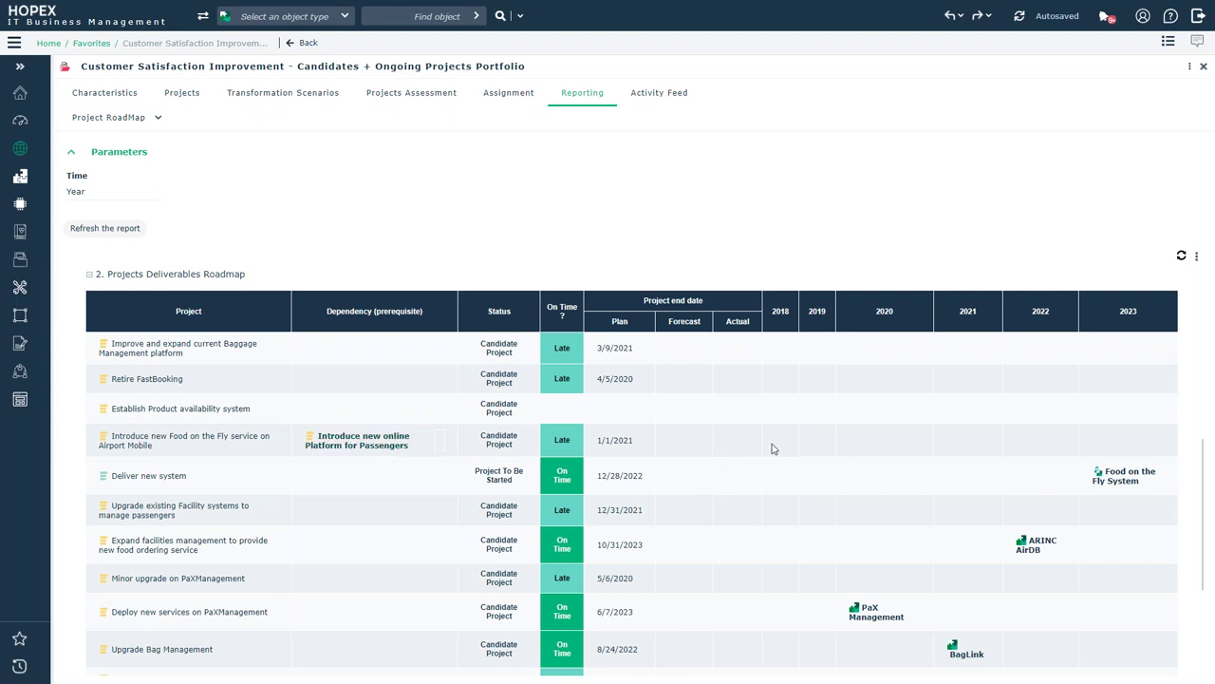
{"action": "scroll", "coordinate": [781, 434], "scroll_direction": "down", "scroll_amount": 1}
{"action": "scroll", "coordinate": [781, 434], "scroll_direction": "up", "scroll_amount": 1}
{"action": "right_click", "coordinate": [1120, 481]}
{"action": "mouse_move", "coordinate": [1116, 424]}
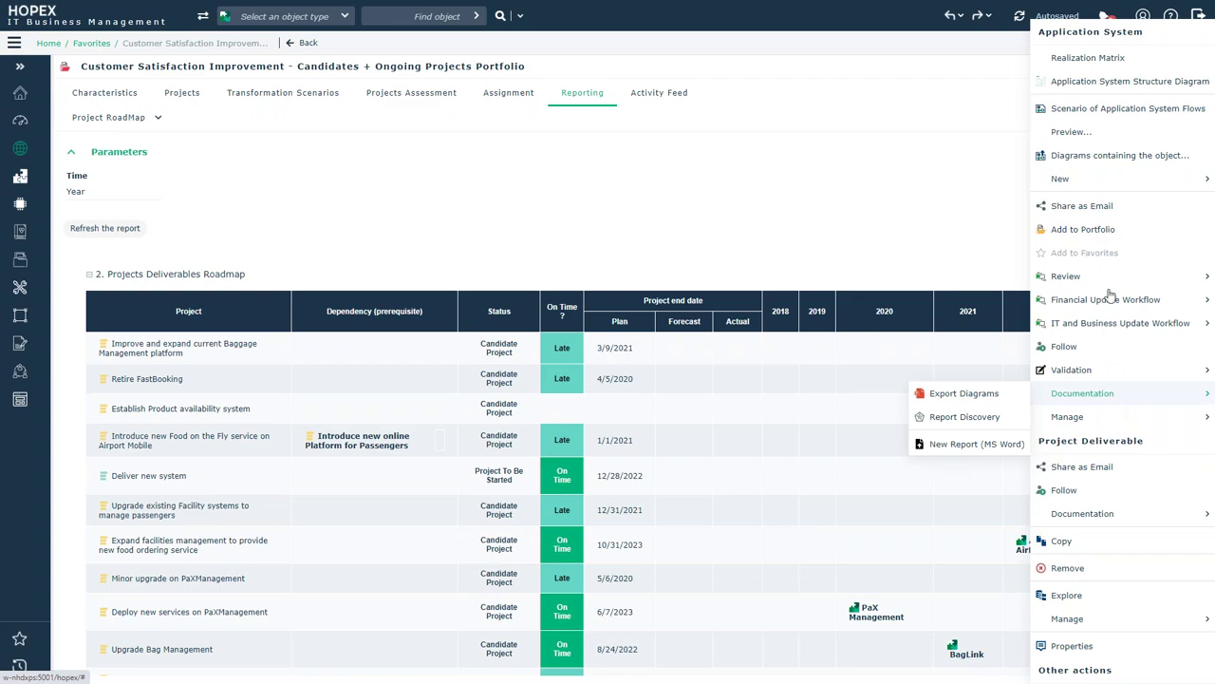
{"action": "left_click", "coordinate": [1097, 212]}
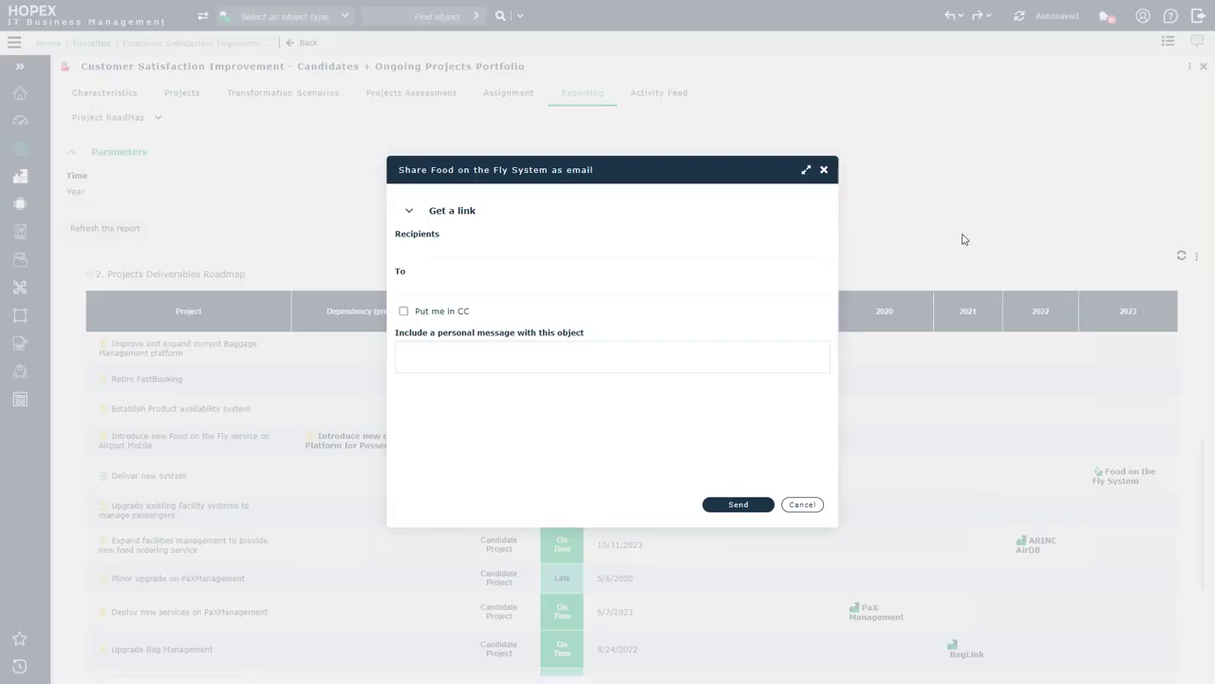
{"action": "left_click", "coordinate": [450, 213]}
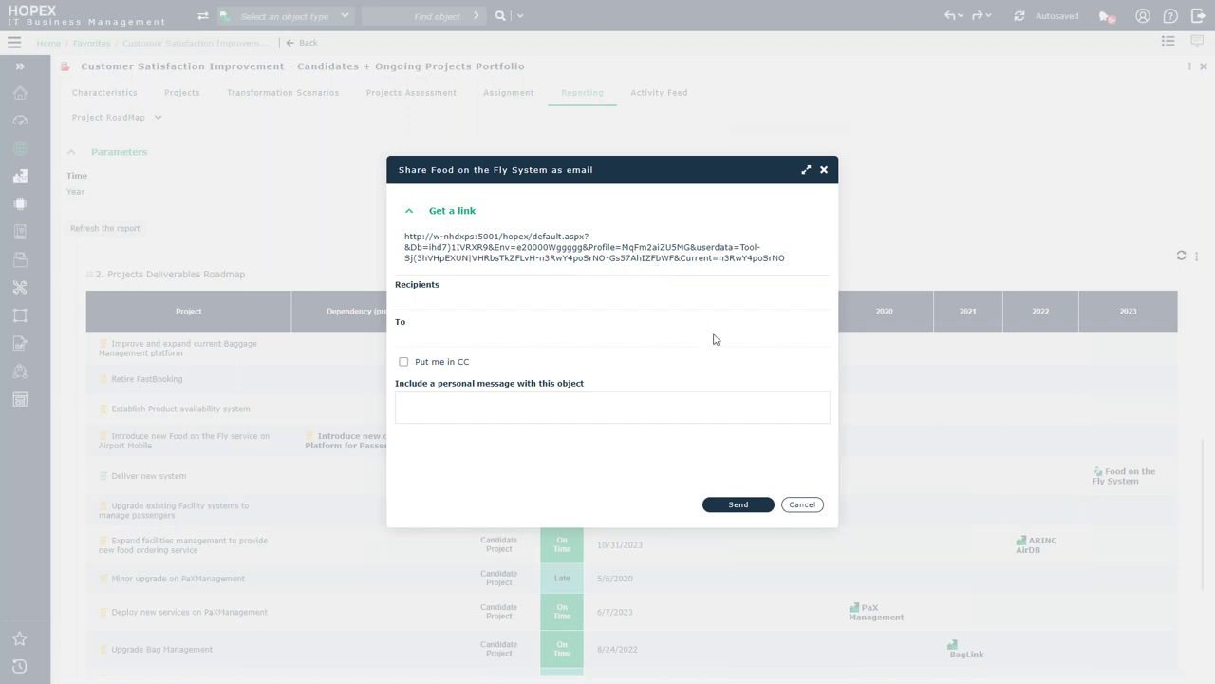
{"action": "left_click", "coordinate": [803, 504]}
{"action": "right_click", "coordinate": [1142, 475]}
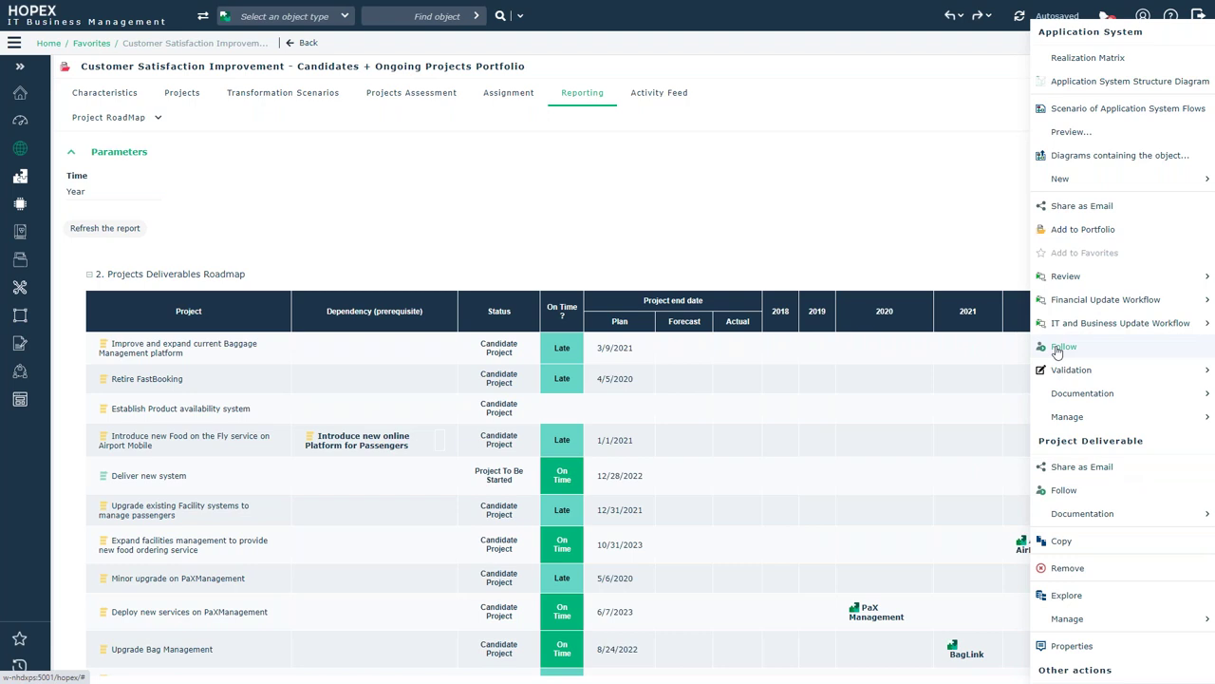
{"action": "left_click", "coordinate": [913, 252]}
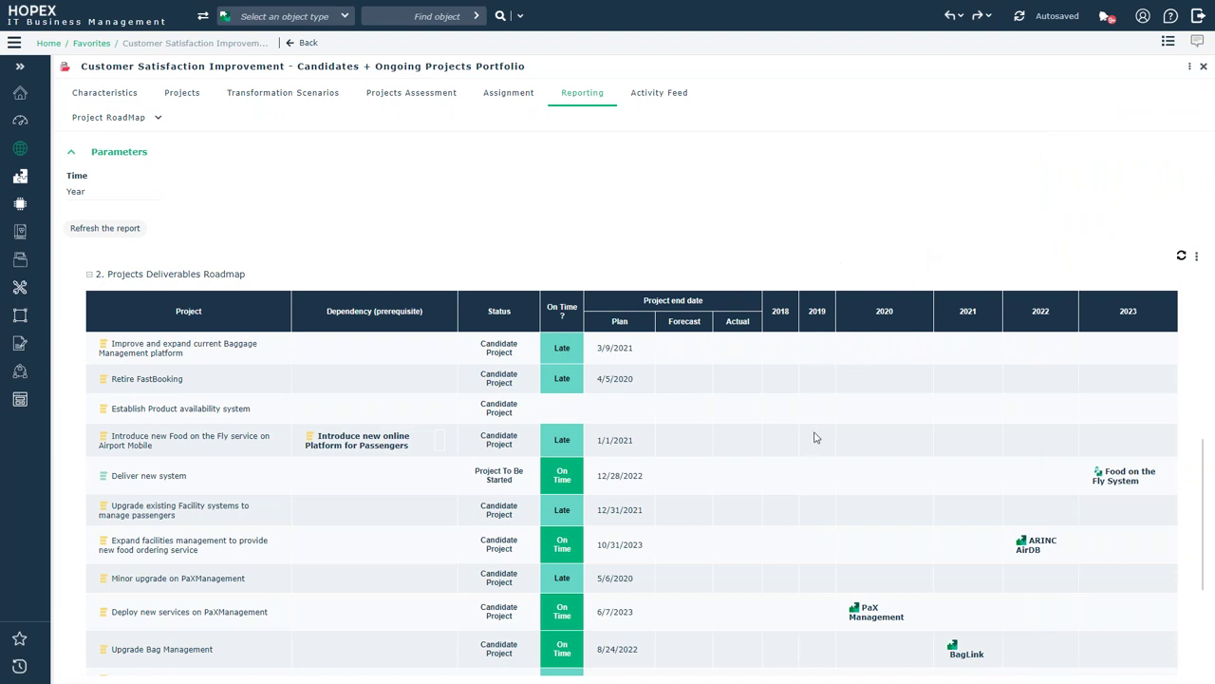
- Generate the Projects Impact on Capability Map report for the portfolio using the Airport Capability Map, with the parameters collapsed
{"action": "left_click", "coordinate": [115, 118]}
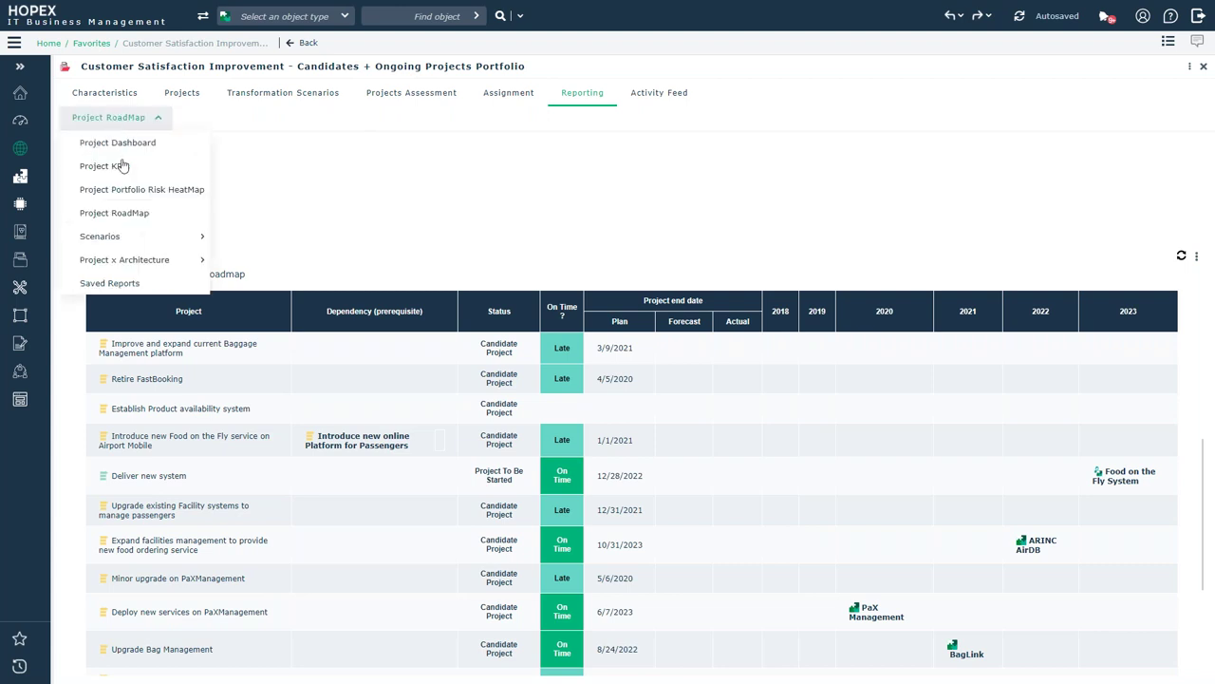
{"action": "mouse_move", "coordinate": [182, 263]}
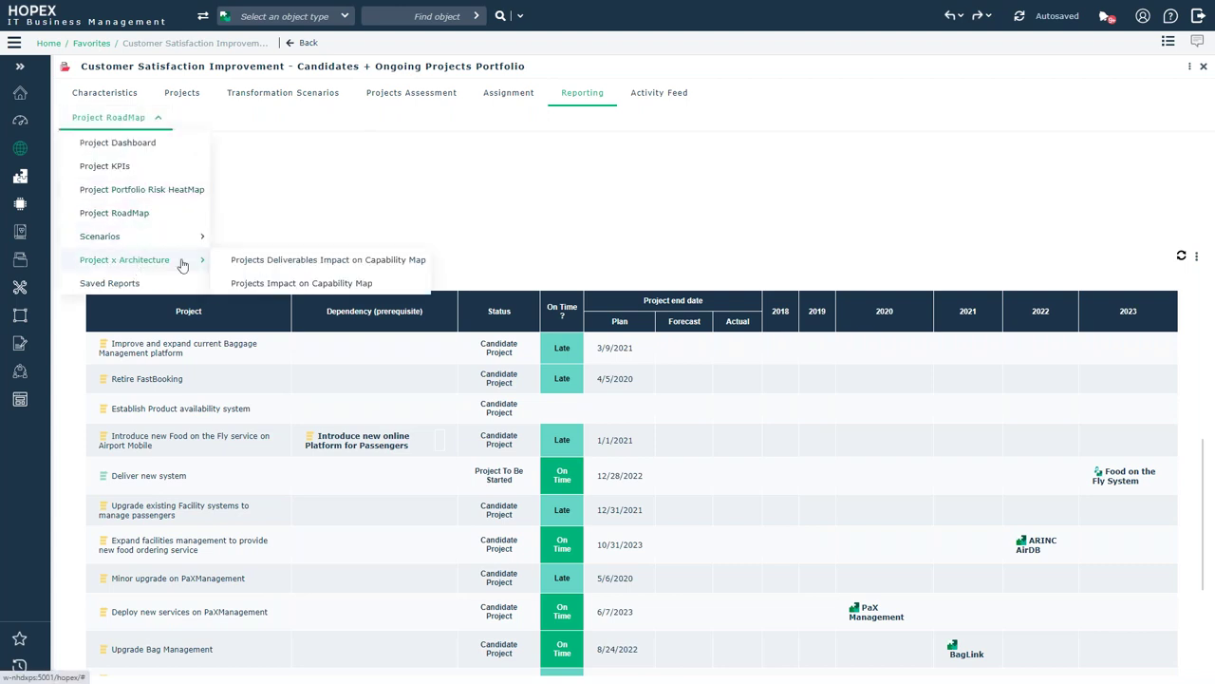
{"action": "left_click", "coordinate": [319, 284]}
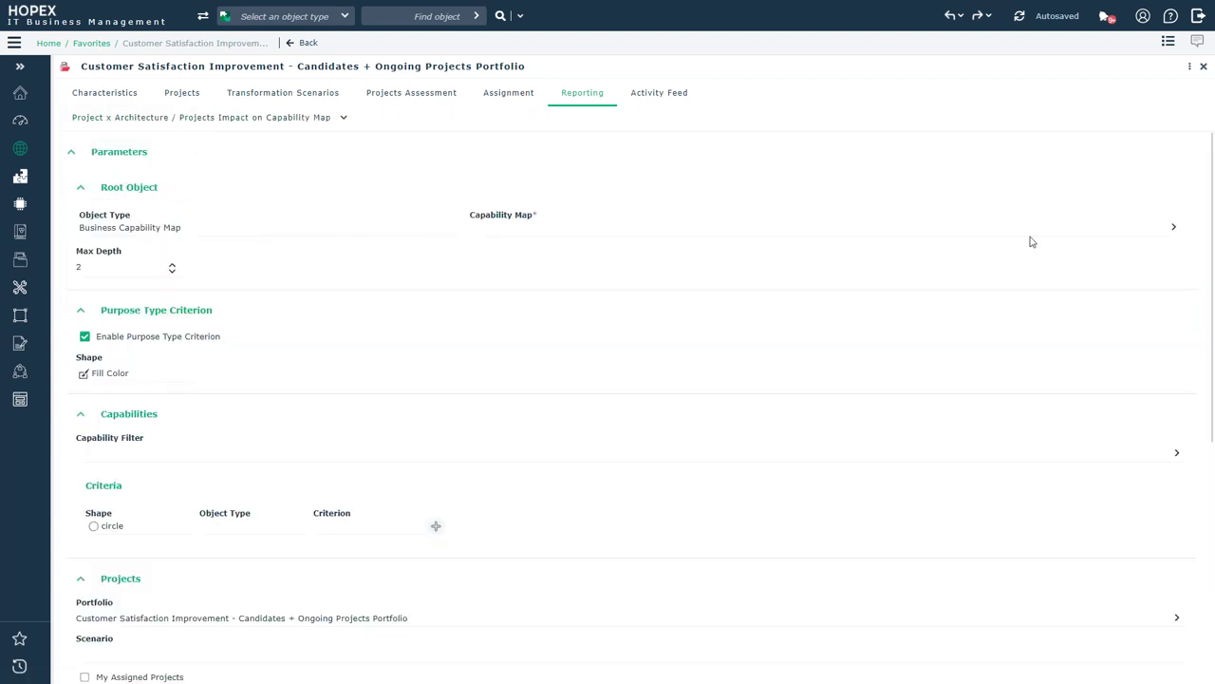
{"action": "left_click", "coordinate": [1154, 231]}
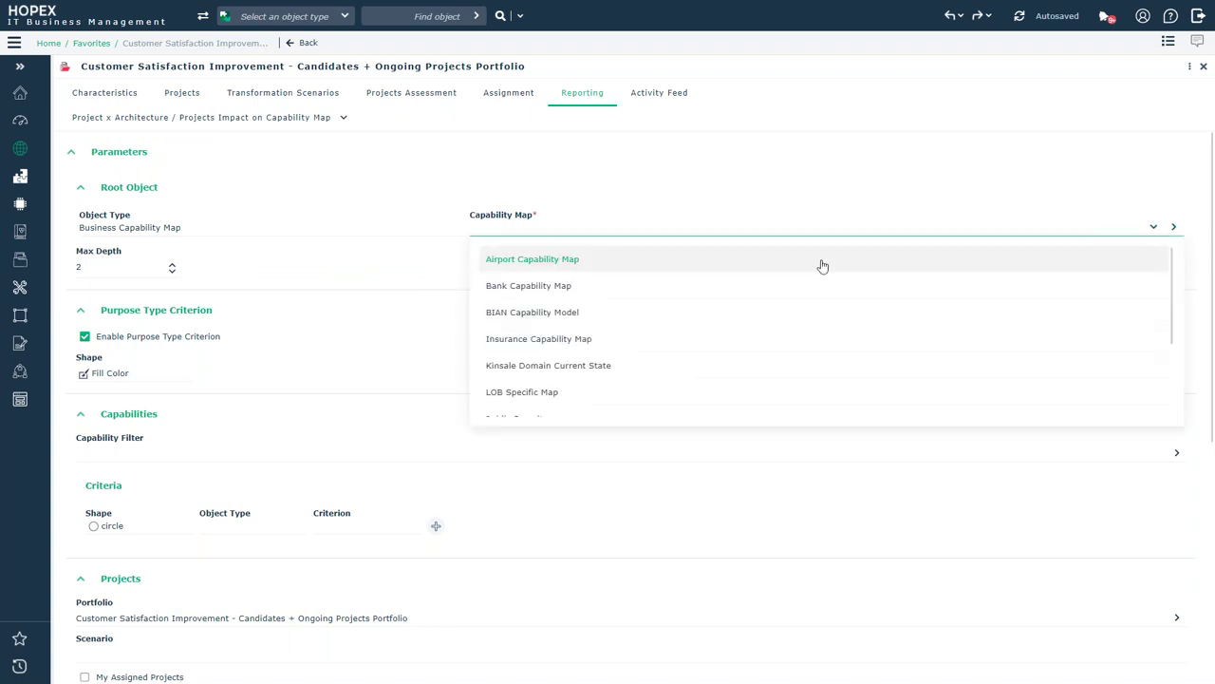
{"action": "left_click", "coordinate": [561, 263]}
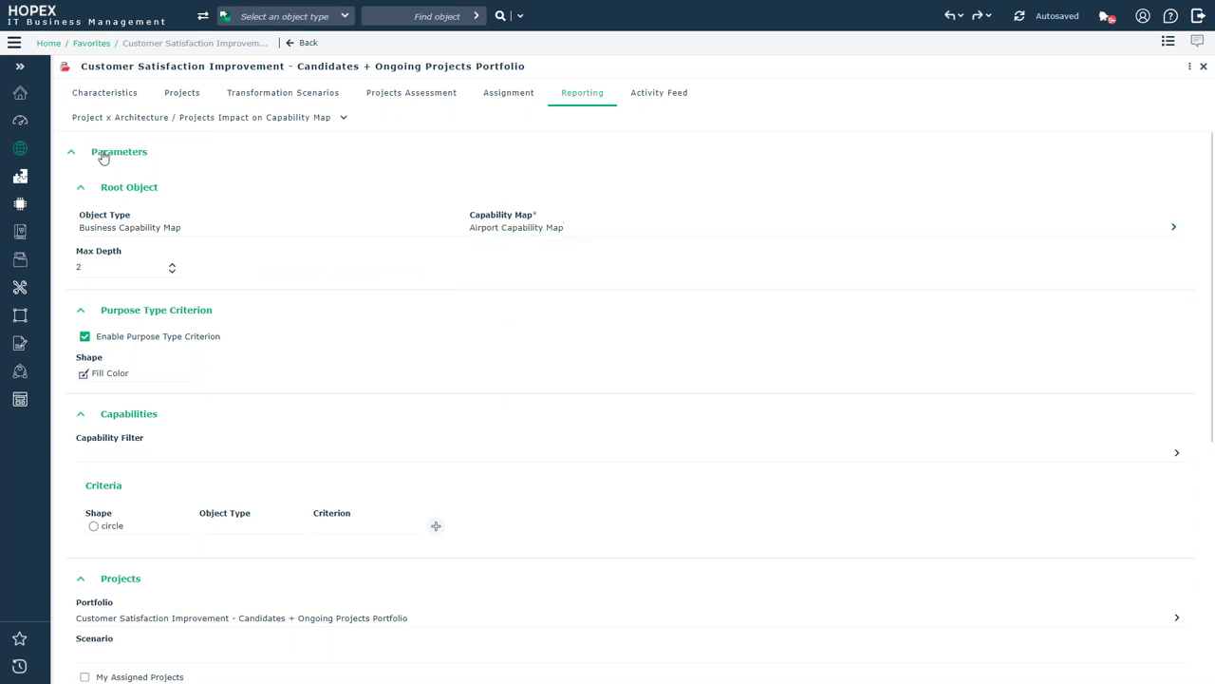
{"action": "left_click", "coordinate": [100, 152]}
{"action": "left_click", "coordinate": [112, 182]}
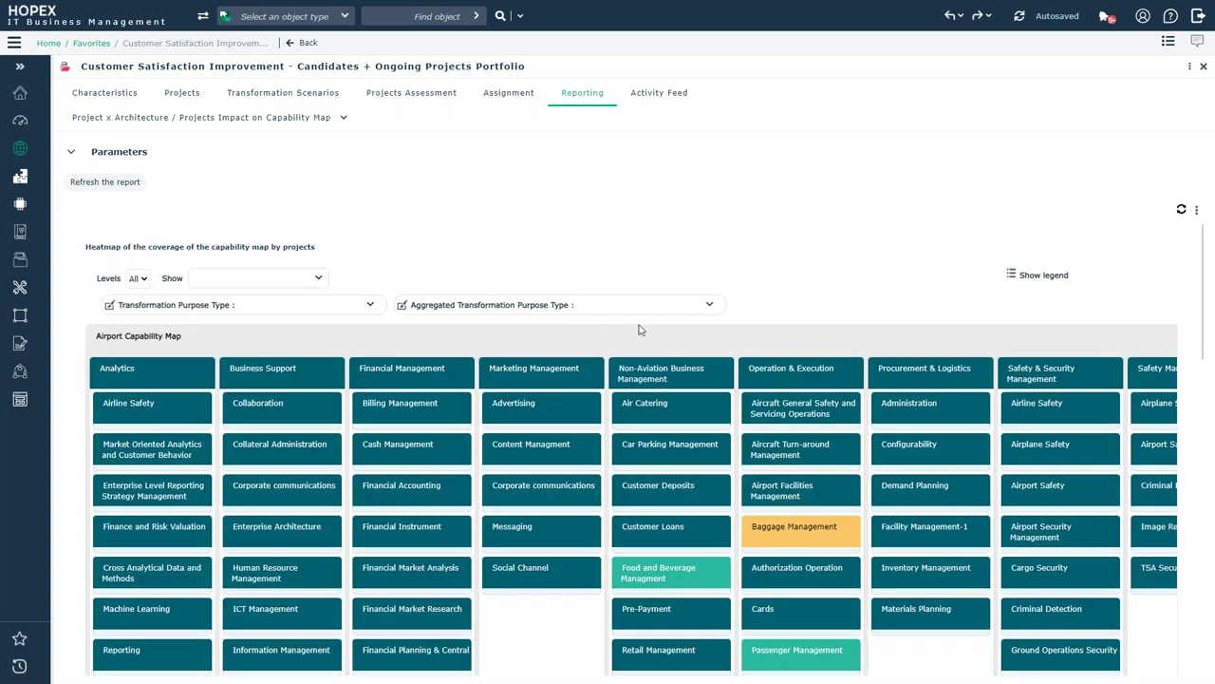
- Show the Project objects inside the capabilities of the Airport Capability Map heatmap
{"action": "left_click", "coordinate": [319, 282]}
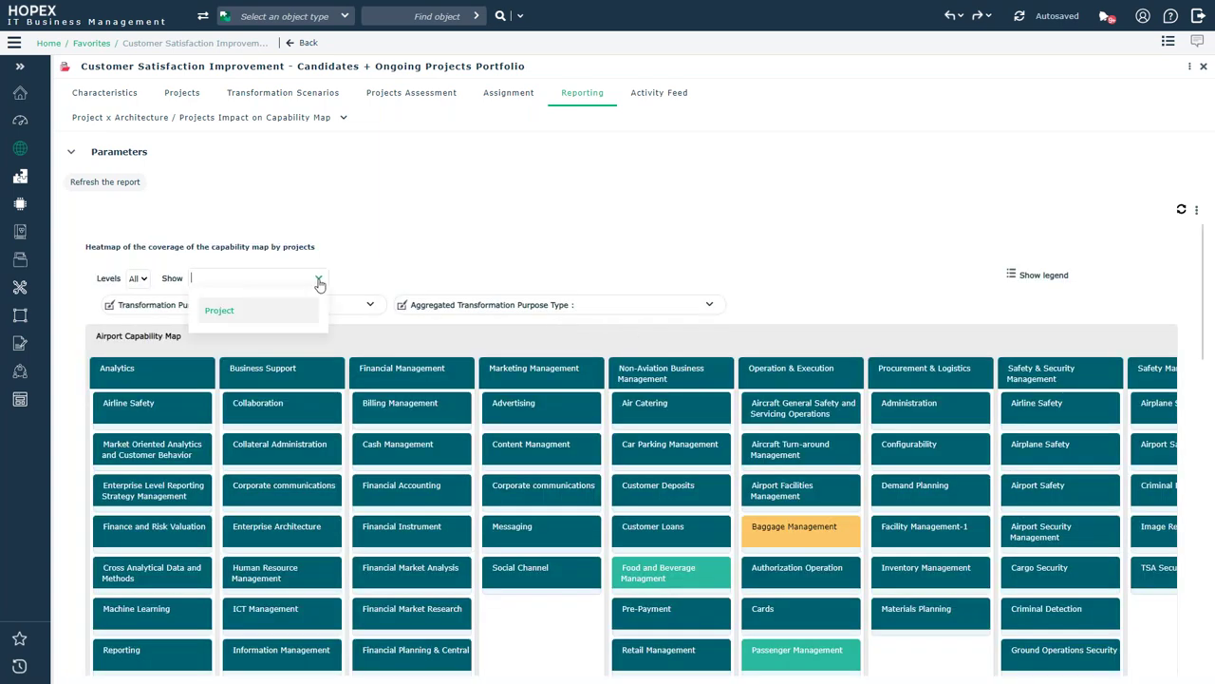
{"action": "left_click", "coordinate": [250, 313]}
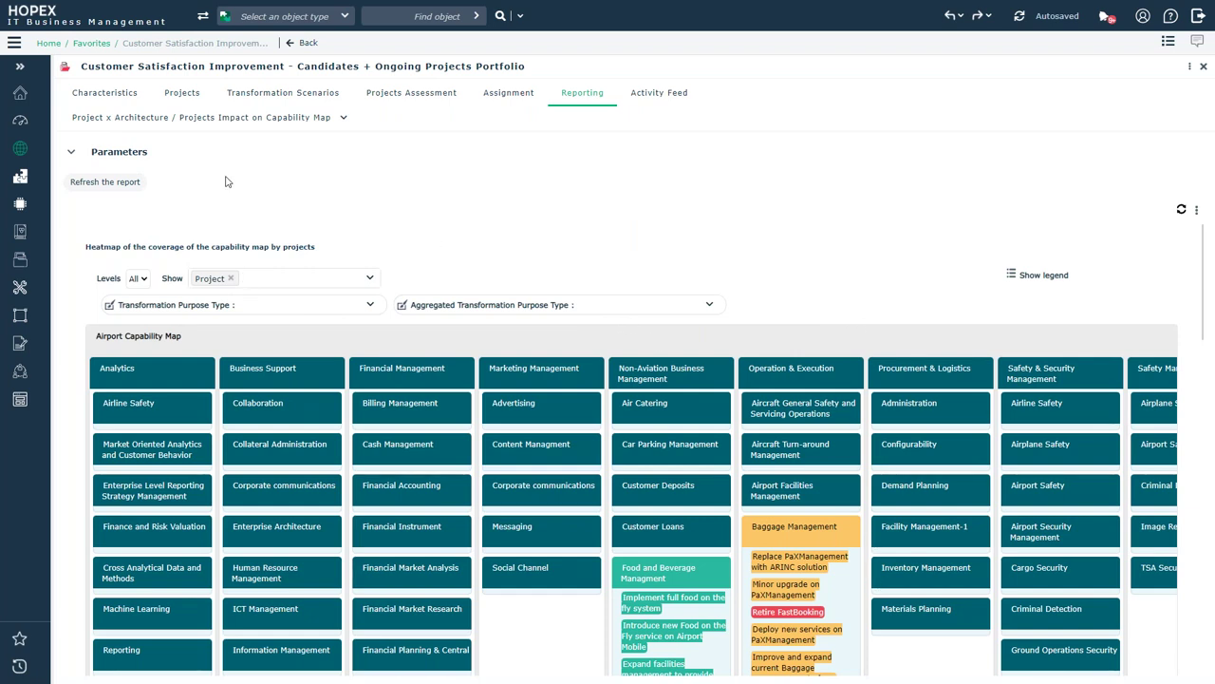
{"action": "left_click", "coordinate": [121, 154]}
{"action": "left_click", "coordinate": [128, 156]}
- Examine the projects under each capability in the heatmap and the Enterprise Stage Capabilities and Transformation Projects table
{"action": "scroll", "coordinate": [866, 529], "scroll_direction": "down", "scroll_amount": 1}
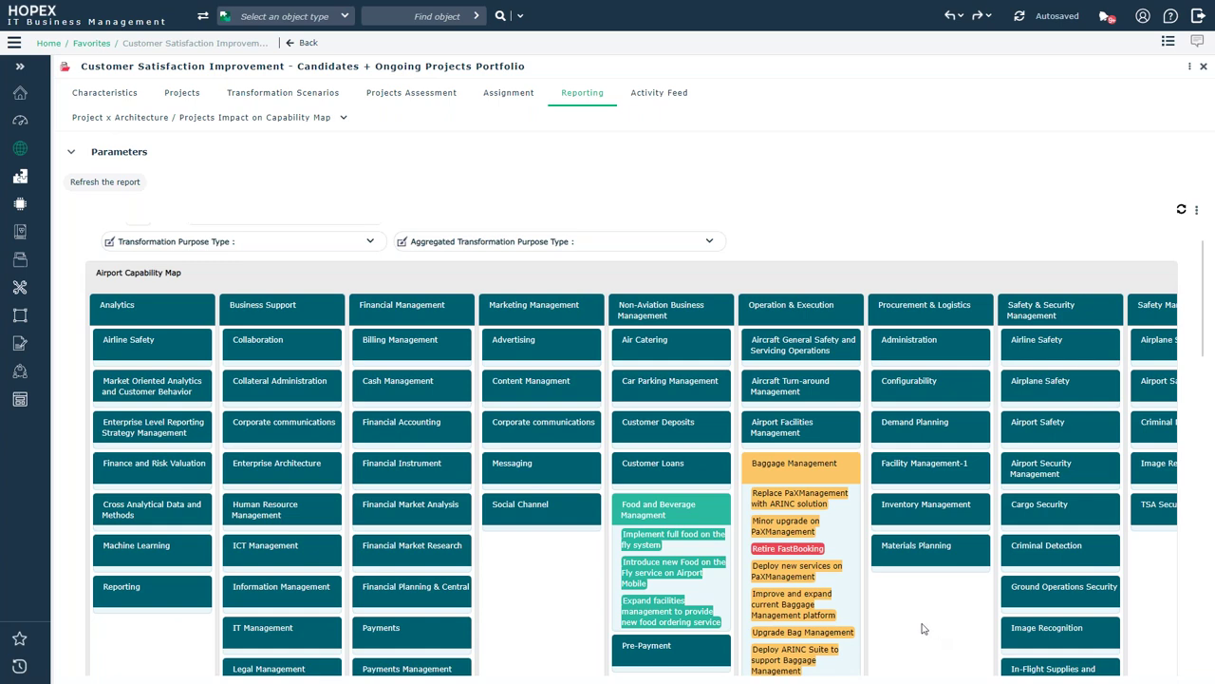
{"action": "scroll", "coordinate": [913, 581], "scroll_direction": "down", "scroll_amount": 1}
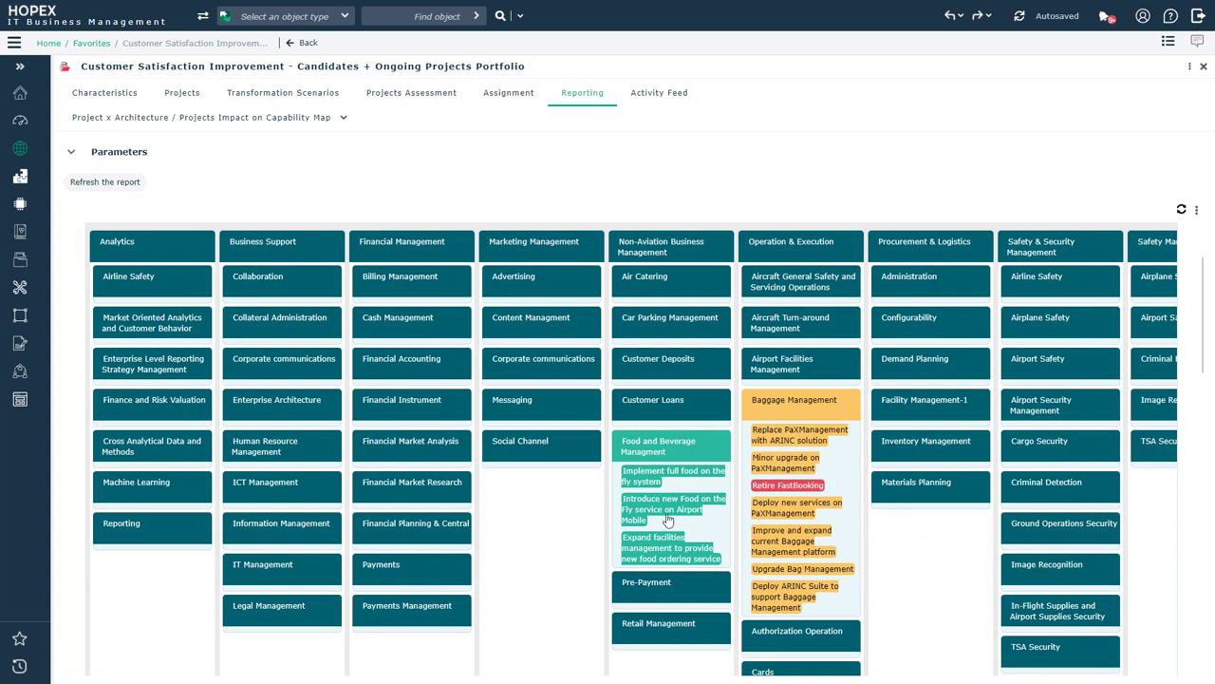
{"action": "scroll", "coordinate": [903, 532], "scroll_direction": "down", "scroll_amount": 1}
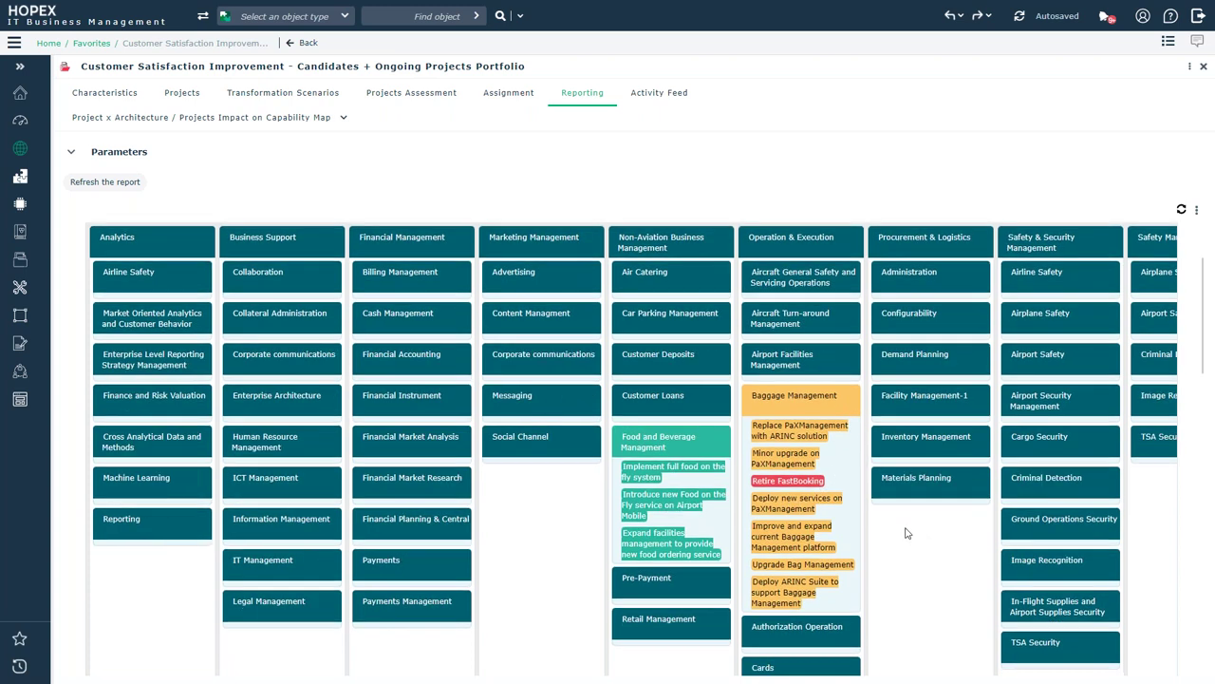
{"action": "scroll", "coordinate": [945, 502], "scroll_direction": "down", "scroll_amount": 6}
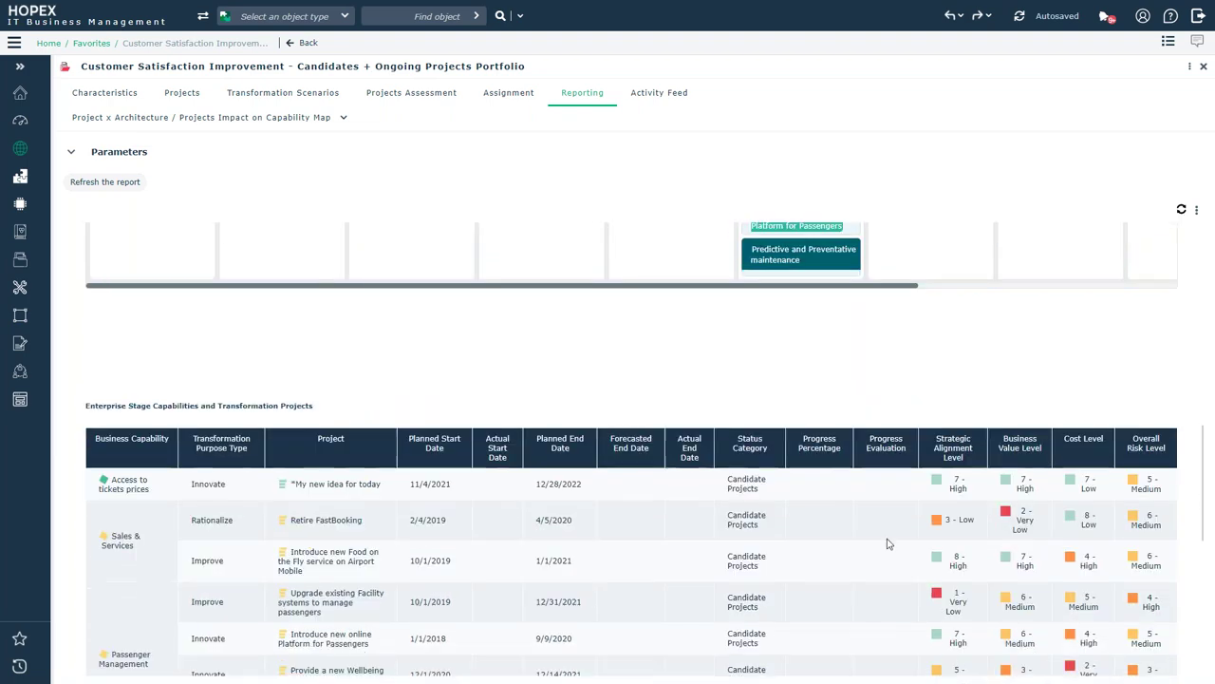
{"action": "scroll", "coordinate": [875, 541], "scroll_direction": "down", "scroll_amount": 2}
{"action": "scroll", "coordinate": [845, 518], "scroll_direction": "down", "scroll_amount": 1}
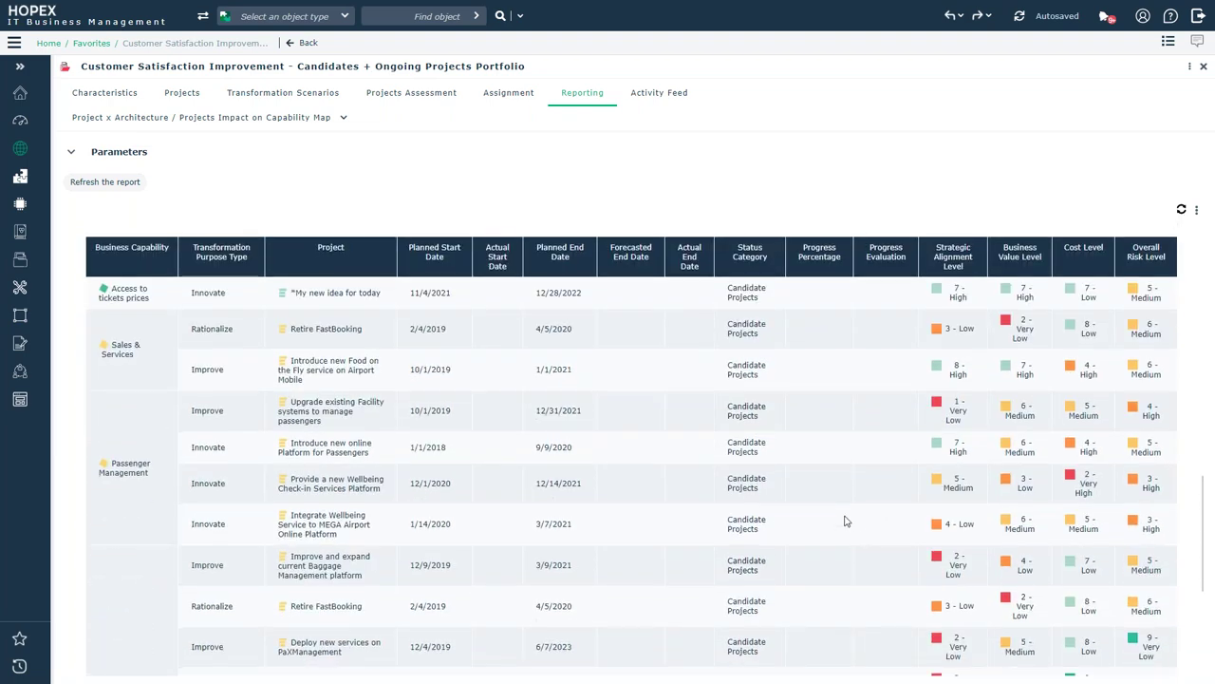
{"action": "scroll", "coordinate": [845, 518], "scroll_direction": "up", "scroll_amount": 1}
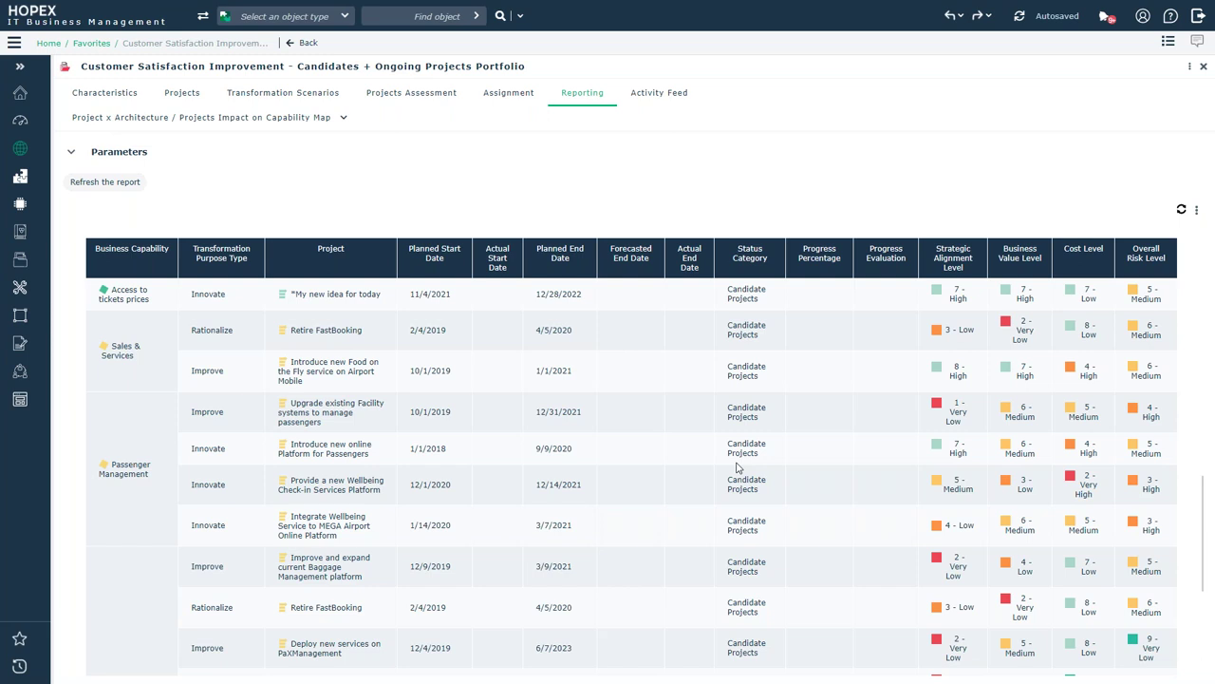
- Open *Airport from the 00. Agility and Resiliency shared favorites and hide the favorites tree
{"action": "left_click", "coordinate": [1167, 43]}
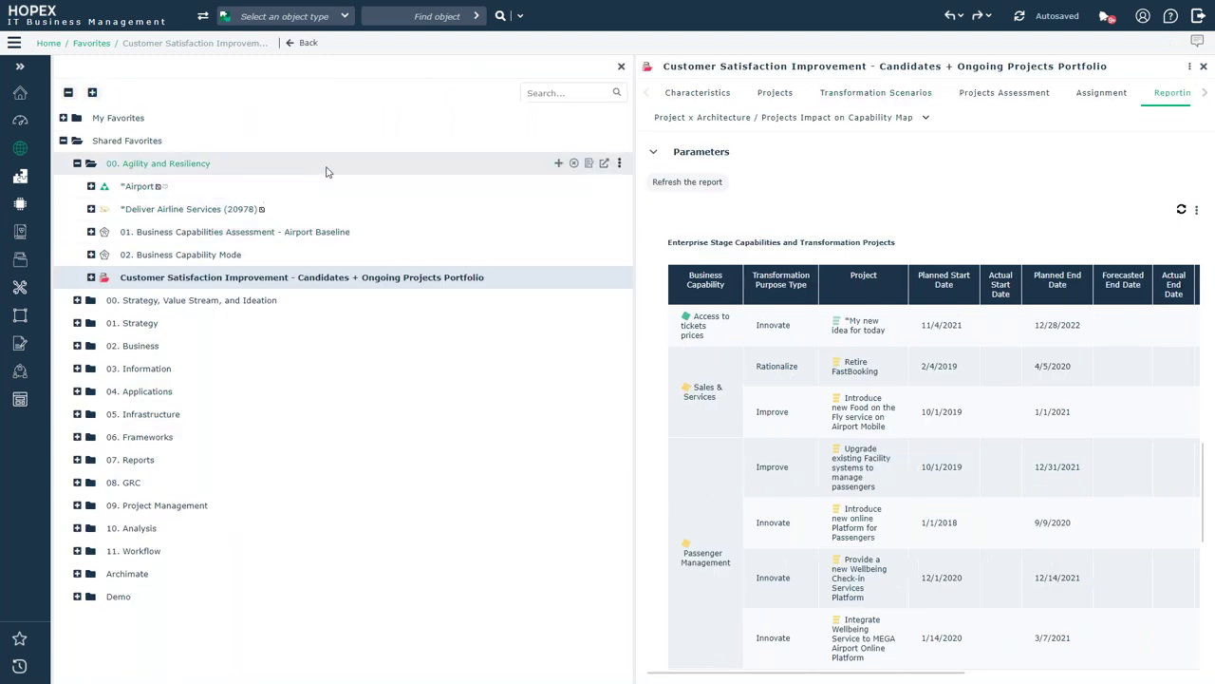
{"action": "left_click", "coordinate": [140, 186]}
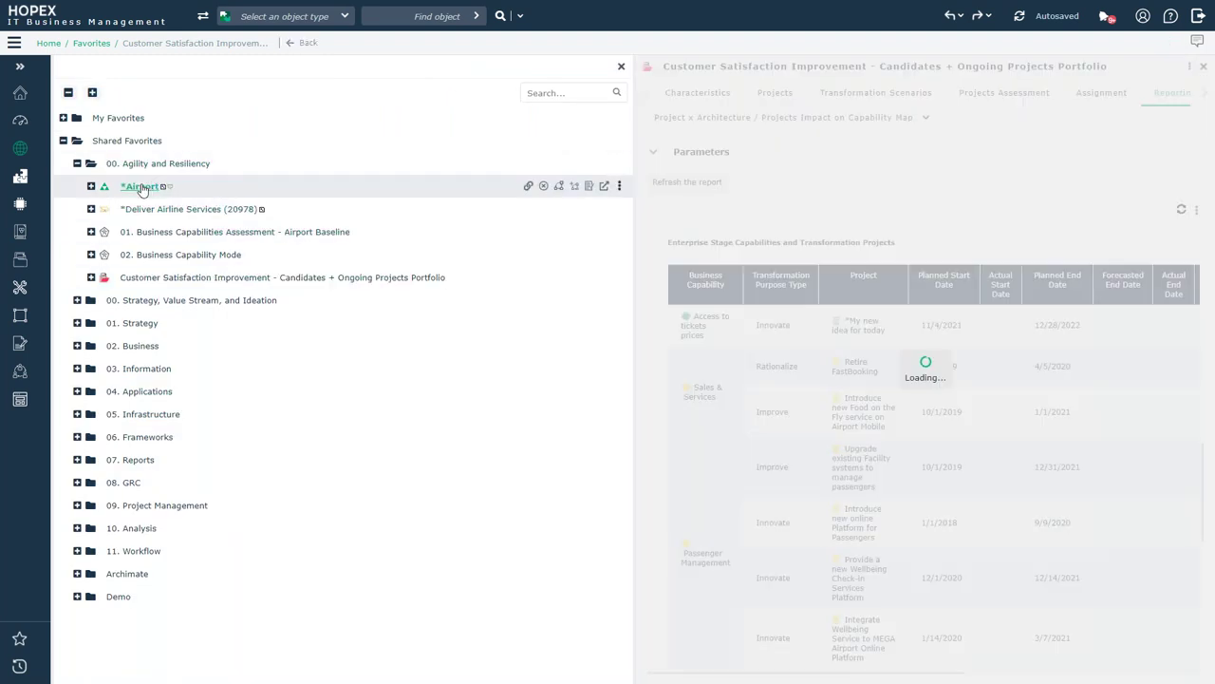
{"action": "left_click", "coordinate": [621, 68]}
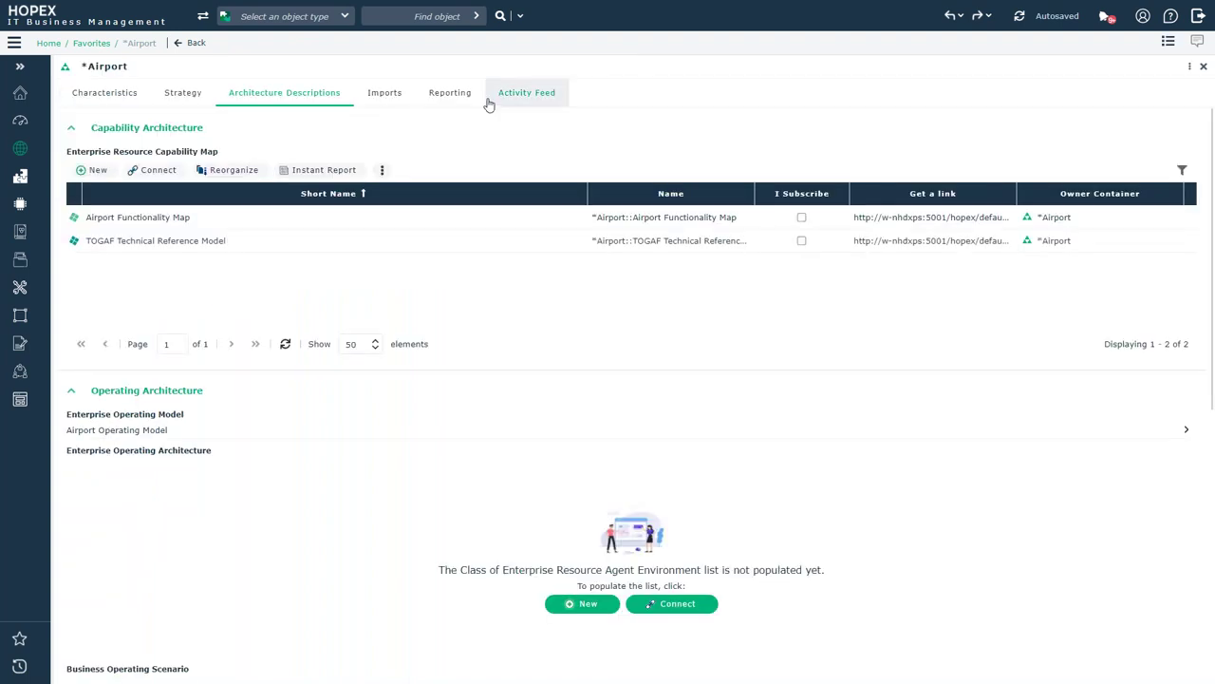
- Display the Project Impact on Transformation Roadmap report for *Airport
{"action": "left_click", "coordinate": [452, 95]}
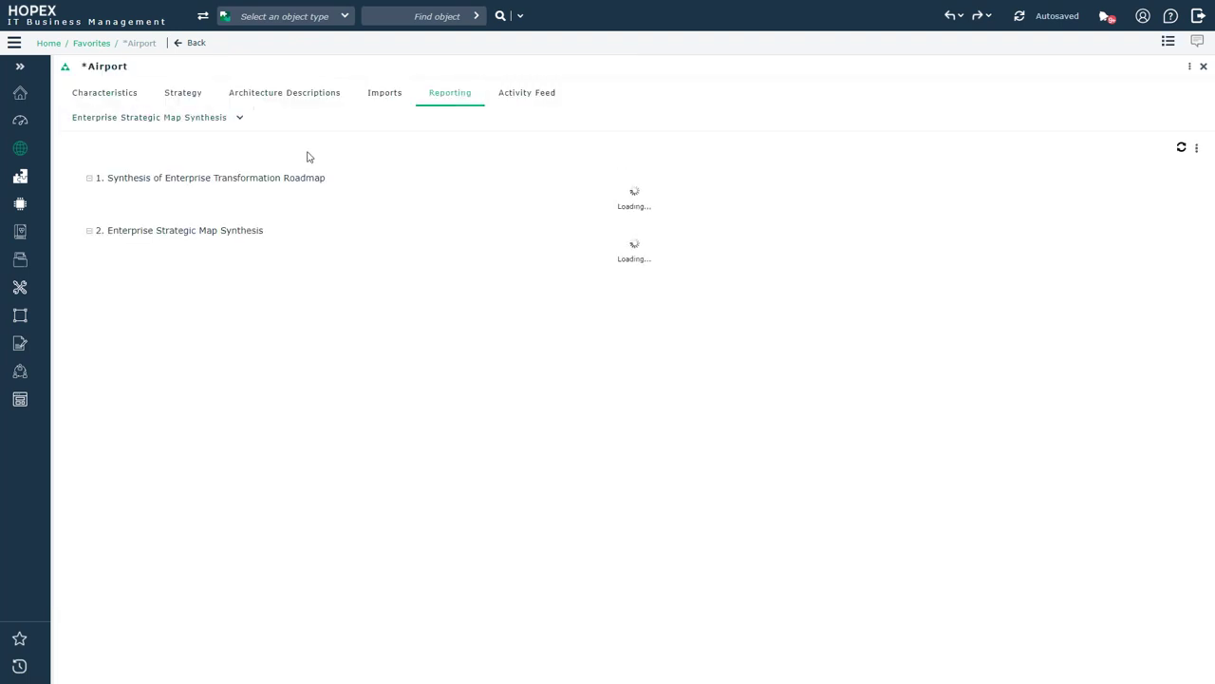
{"action": "left_click", "coordinate": [211, 118]}
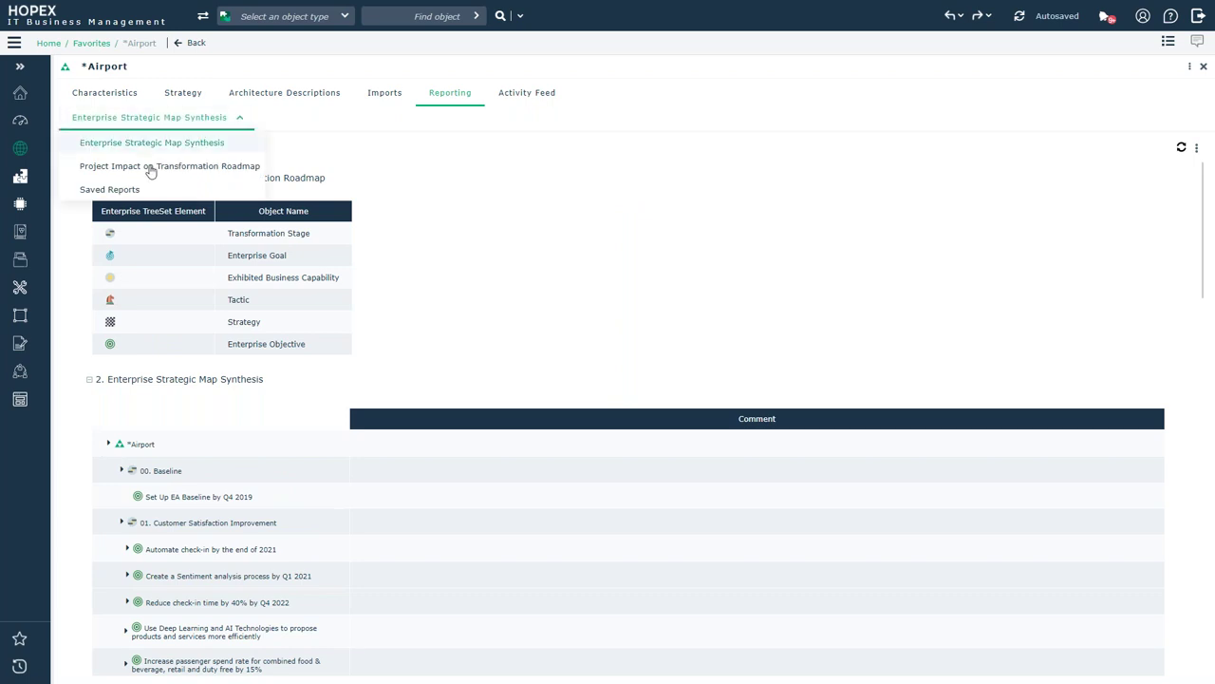
{"action": "left_click", "coordinate": [141, 171]}
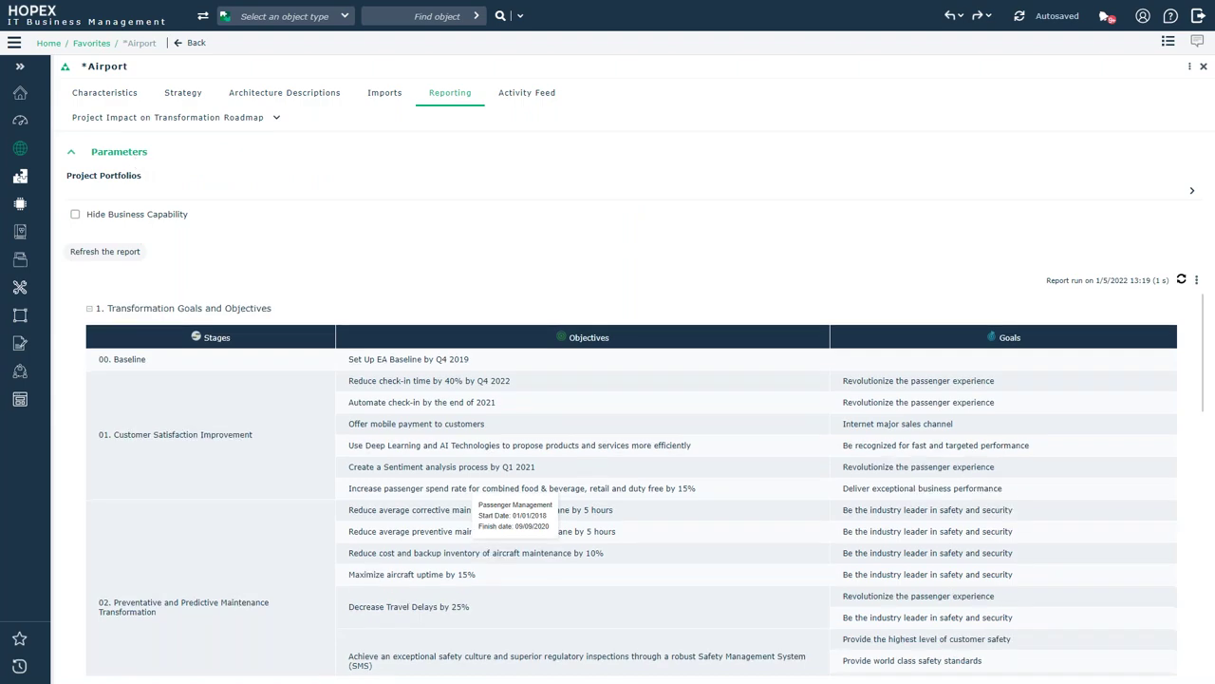
- Examine the Planning and Impact of Transformation Project Deliverables chart, including the Customer Satisfaction Improvement stage's objectives, projects and impacted capabilities
{"action": "scroll", "coordinate": [266, 392], "scroll_direction": "down", "scroll_amount": 3}
{"action": "scroll", "coordinate": [267, 392], "scroll_direction": "down", "scroll_amount": 5}
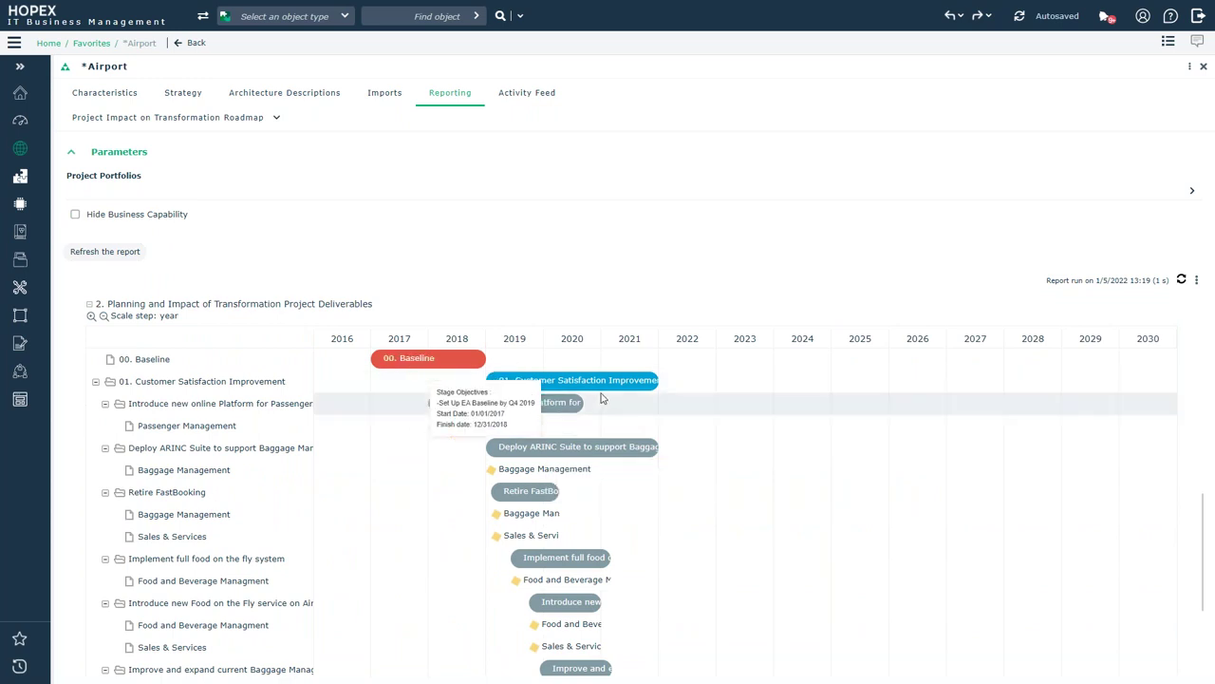
{"action": "mouse_move", "coordinate": [604, 385]}
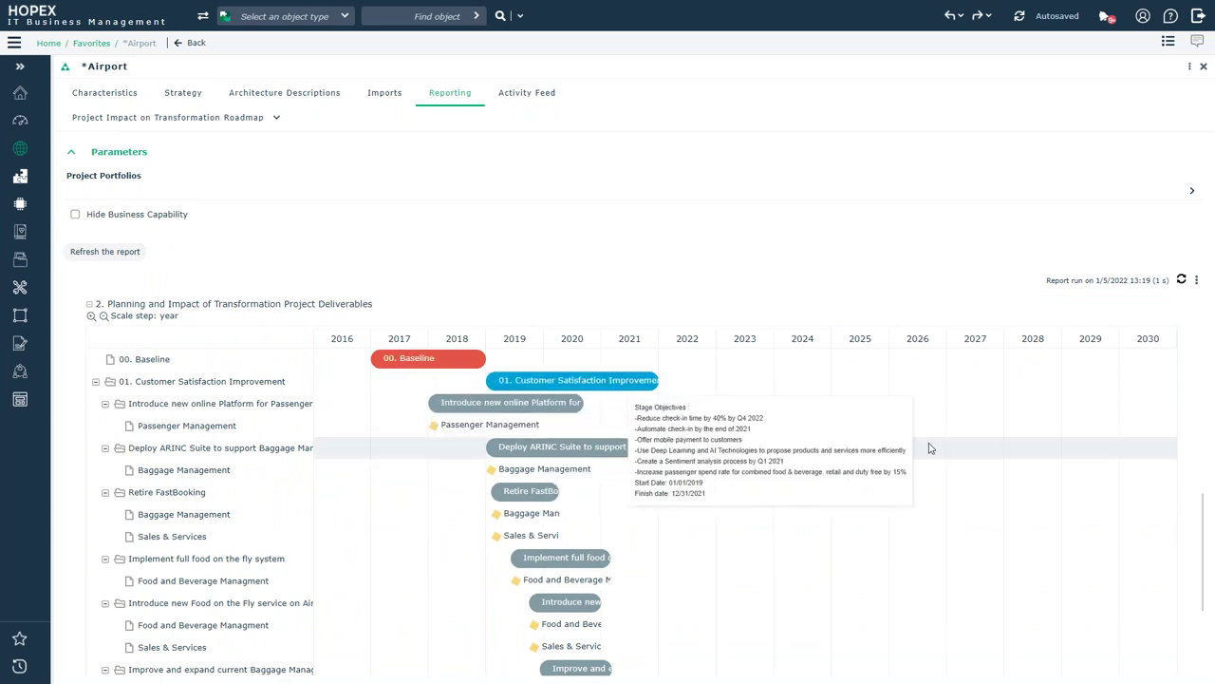
{"action": "scroll", "coordinate": [931, 448], "scroll_direction": "down", "scroll_amount": 1}
{"action": "scroll", "coordinate": [928, 449], "scroll_direction": "down", "scroll_amount": 1}
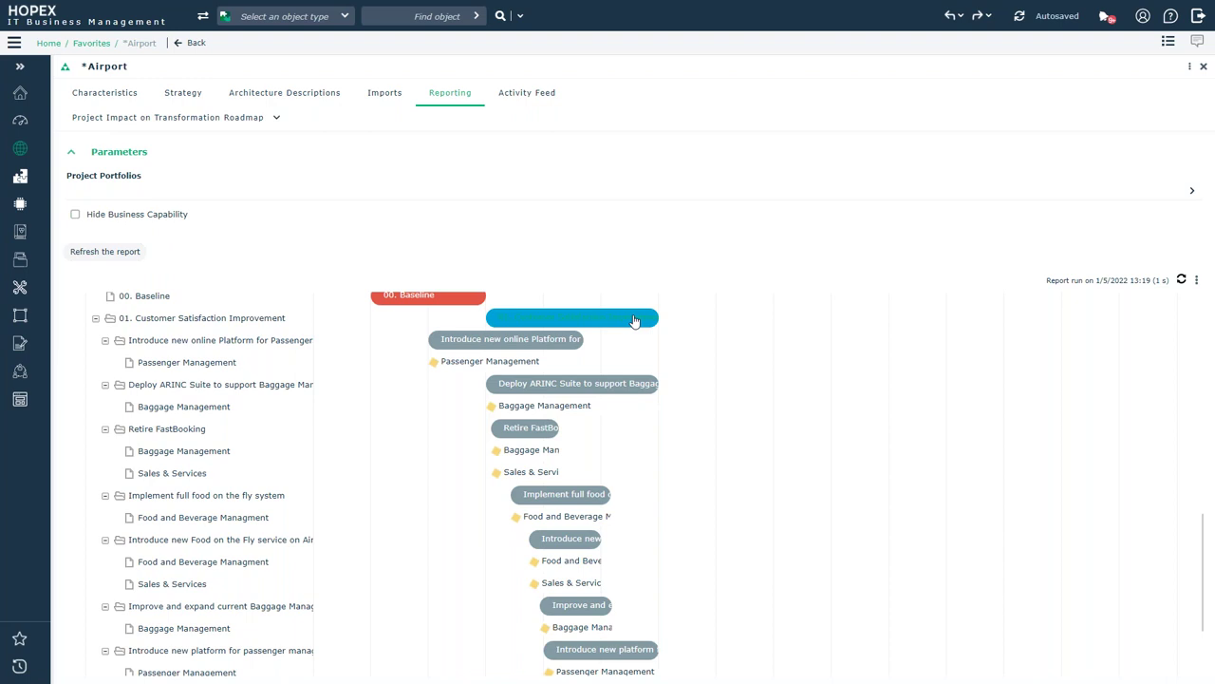
{"action": "mouse_move", "coordinate": [625, 342]}
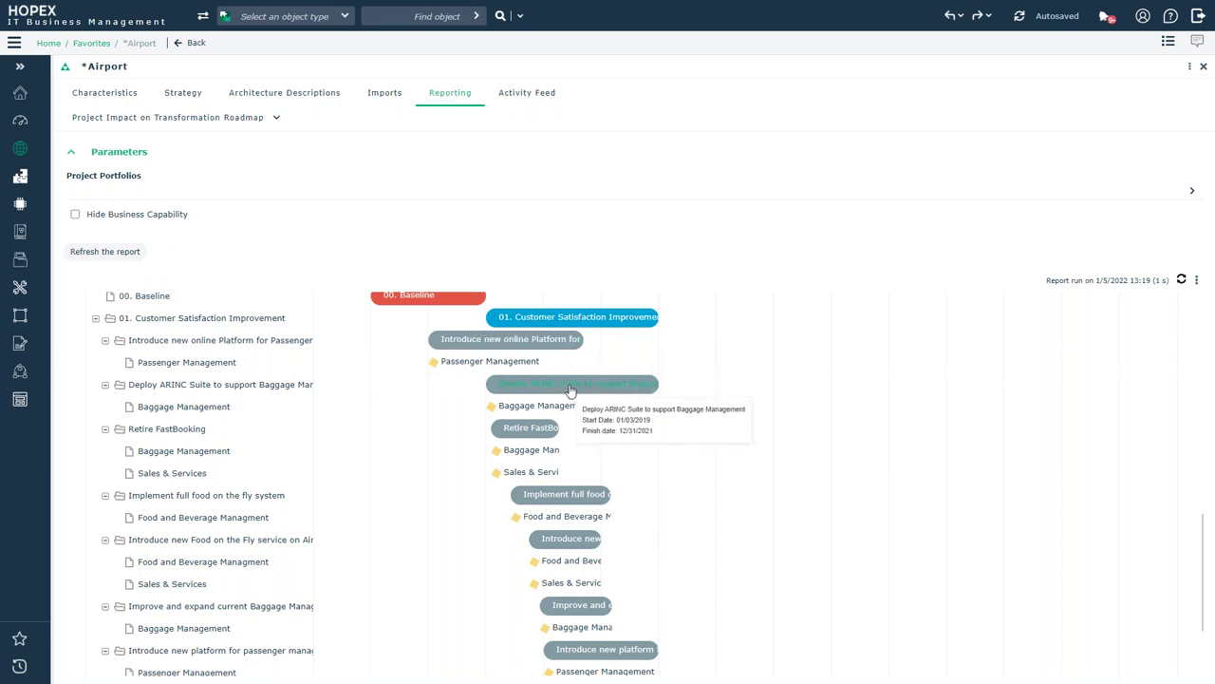
{"action": "mouse_move", "coordinate": [676, 390]}
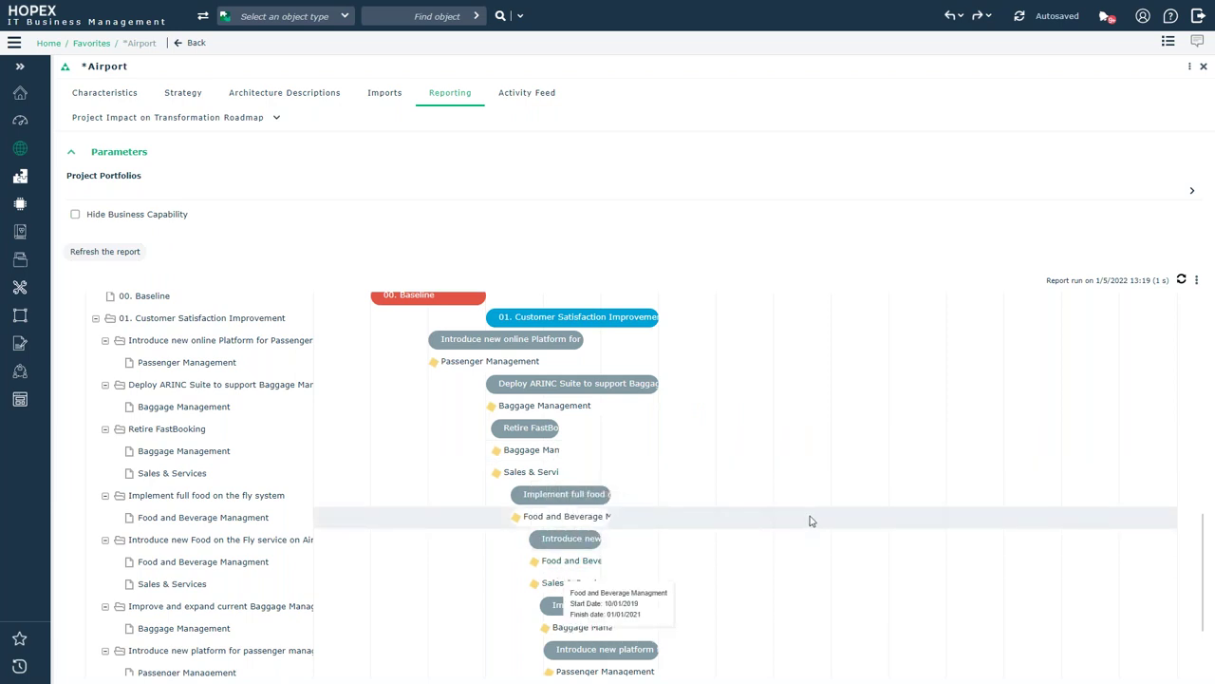
{"action": "mouse_move", "coordinate": [555, 475]}
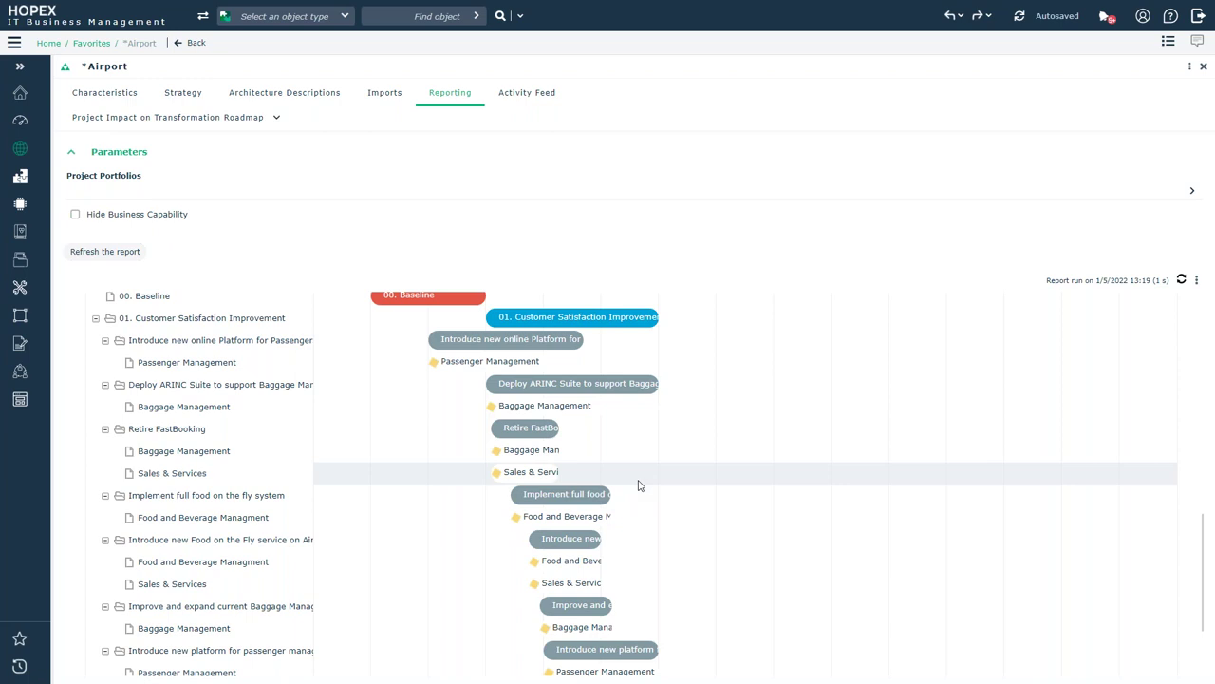
- Open the *Airport - Strategy On a Page Diagram for *Airport from the shared favorites and hide the favorites tree
{"action": "mouse_move", "coordinate": [786, 358]}
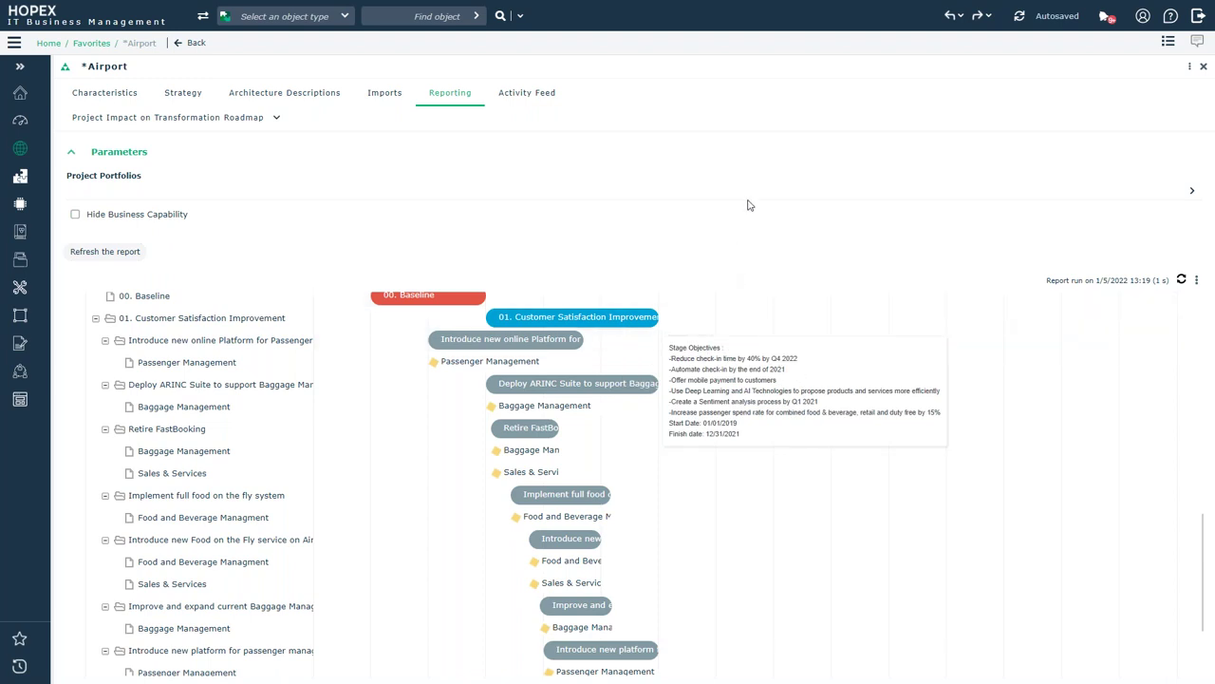
{"action": "left_click", "coordinate": [1166, 44]}
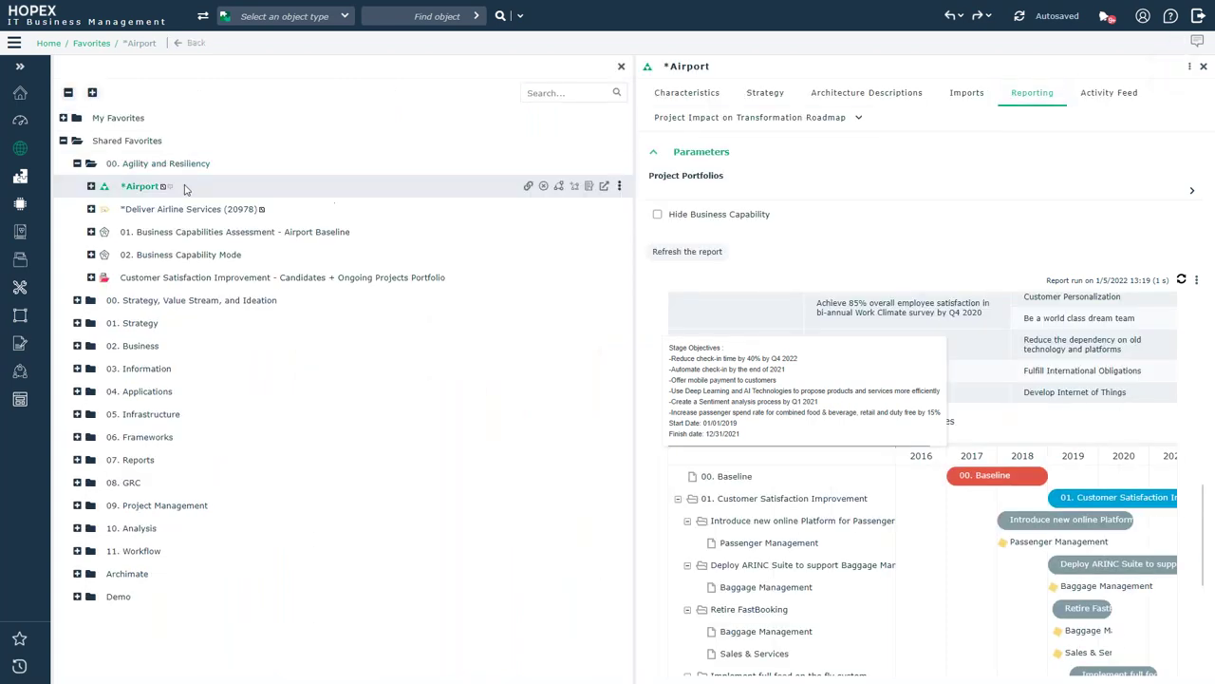
{"action": "right_click", "coordinate": [144, 195]}
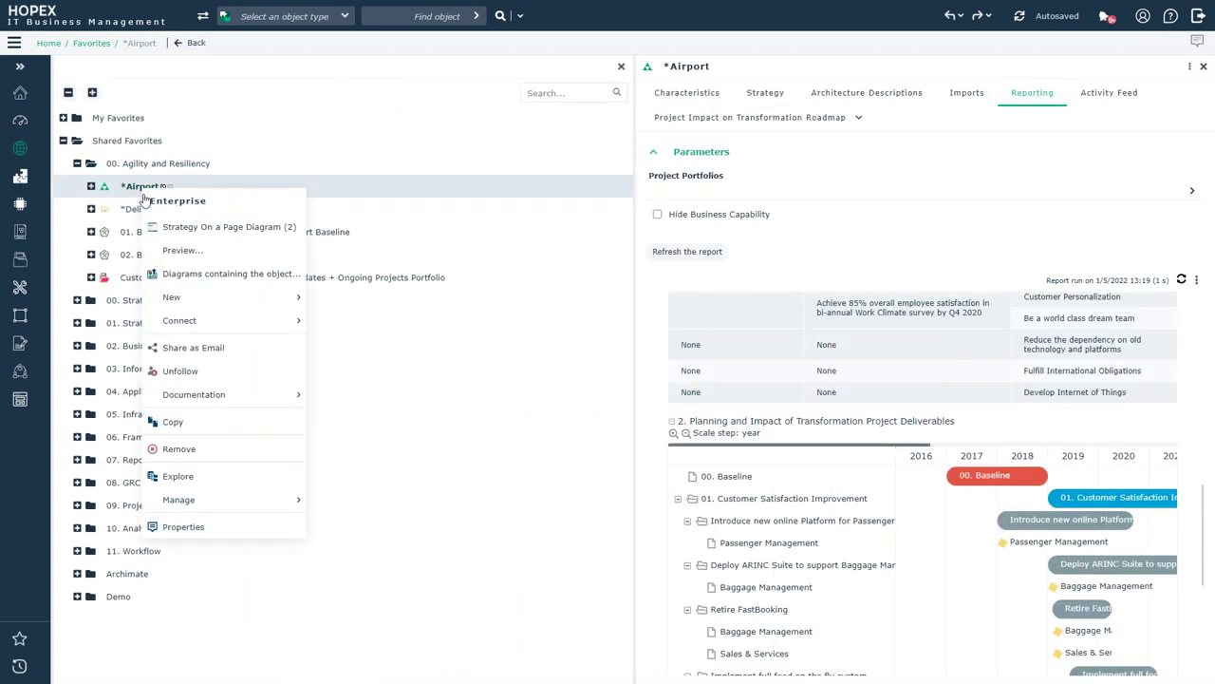
{"action": "left_click", "coordinate": [225, 227]}
{"action": "left_click", "coordinate": [587, 319]}
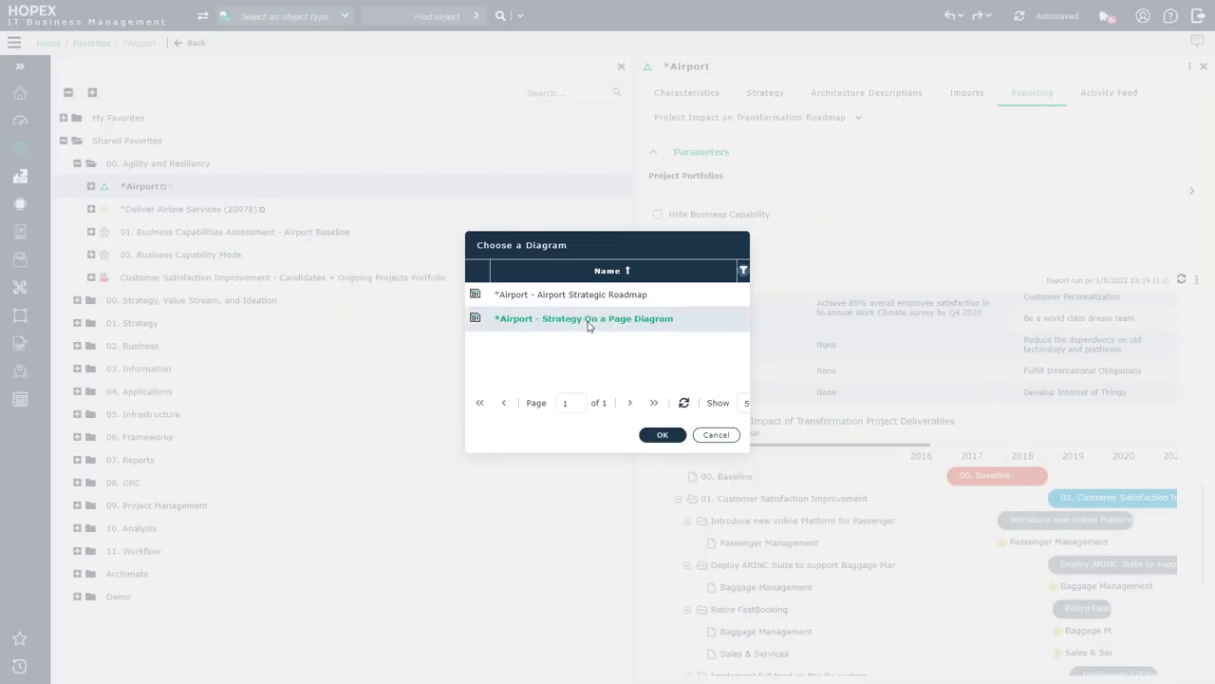
{"action": "left_click", "coordinate": [663, 434]}
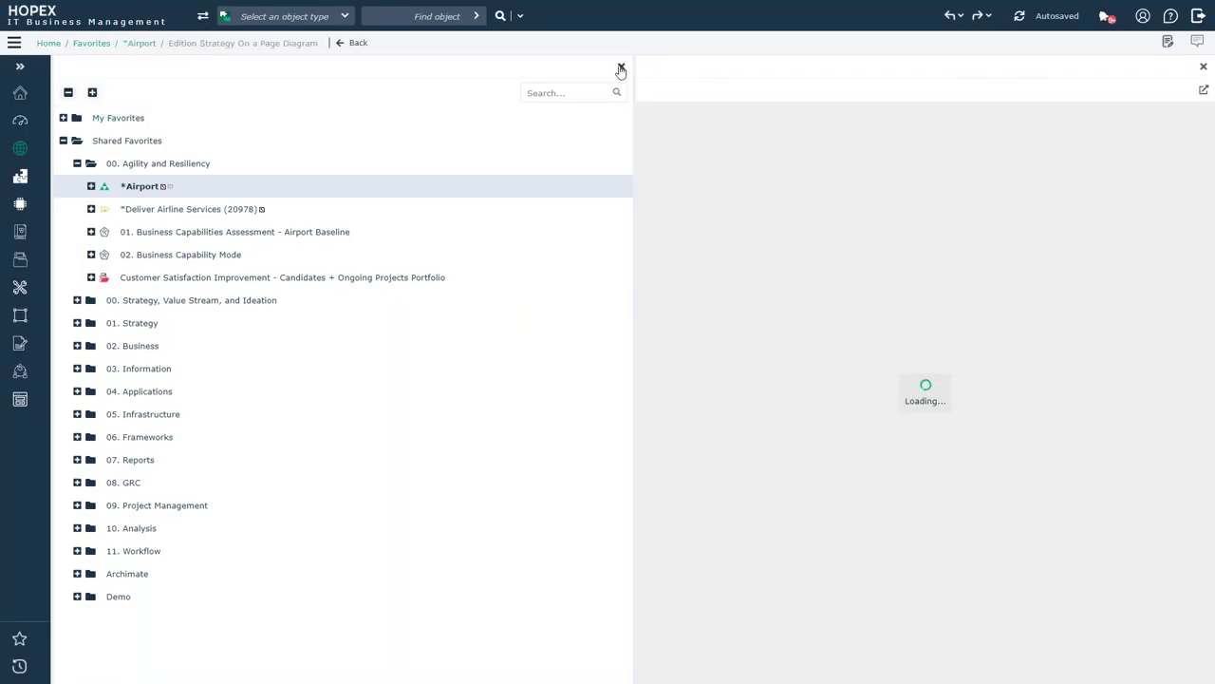
{"action": "left_click", "coordinate": [620, 69]}
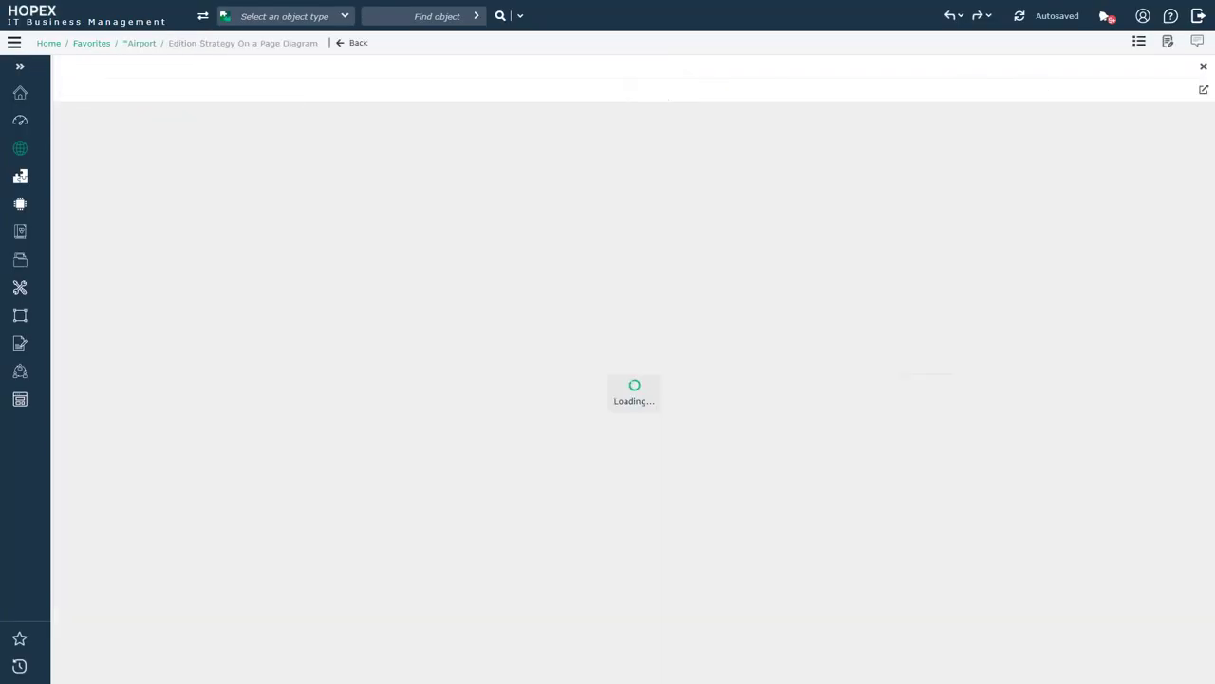